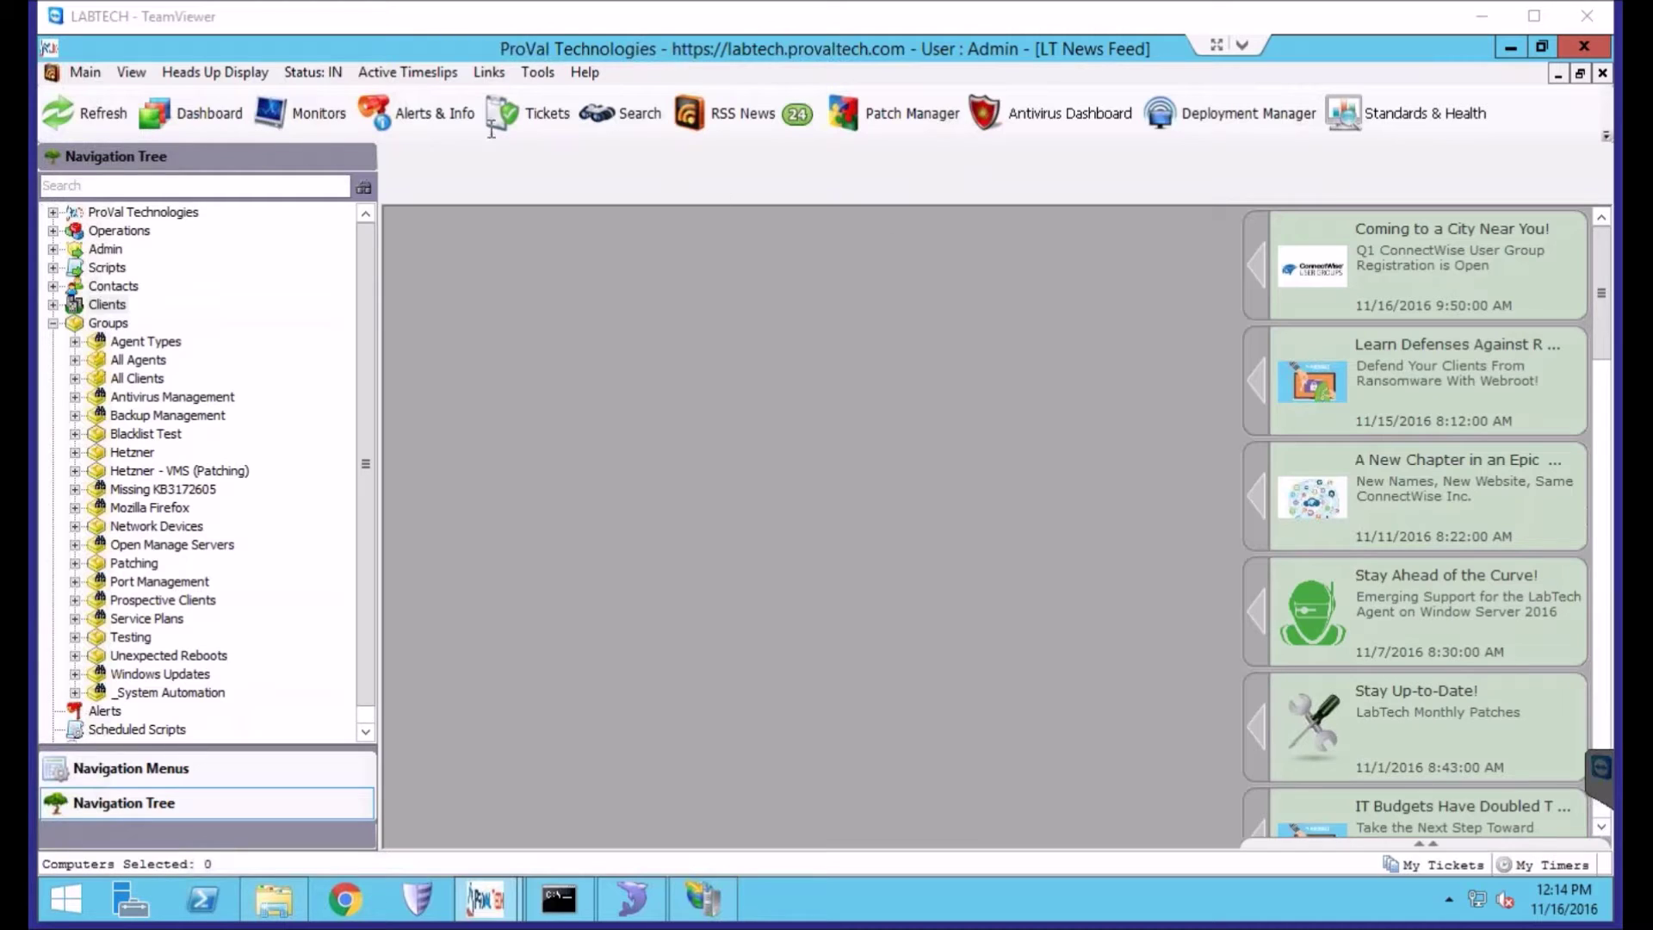
Step: Start an advanced computer search with a new condition on Computer > Applications > Name
click(619, 120)
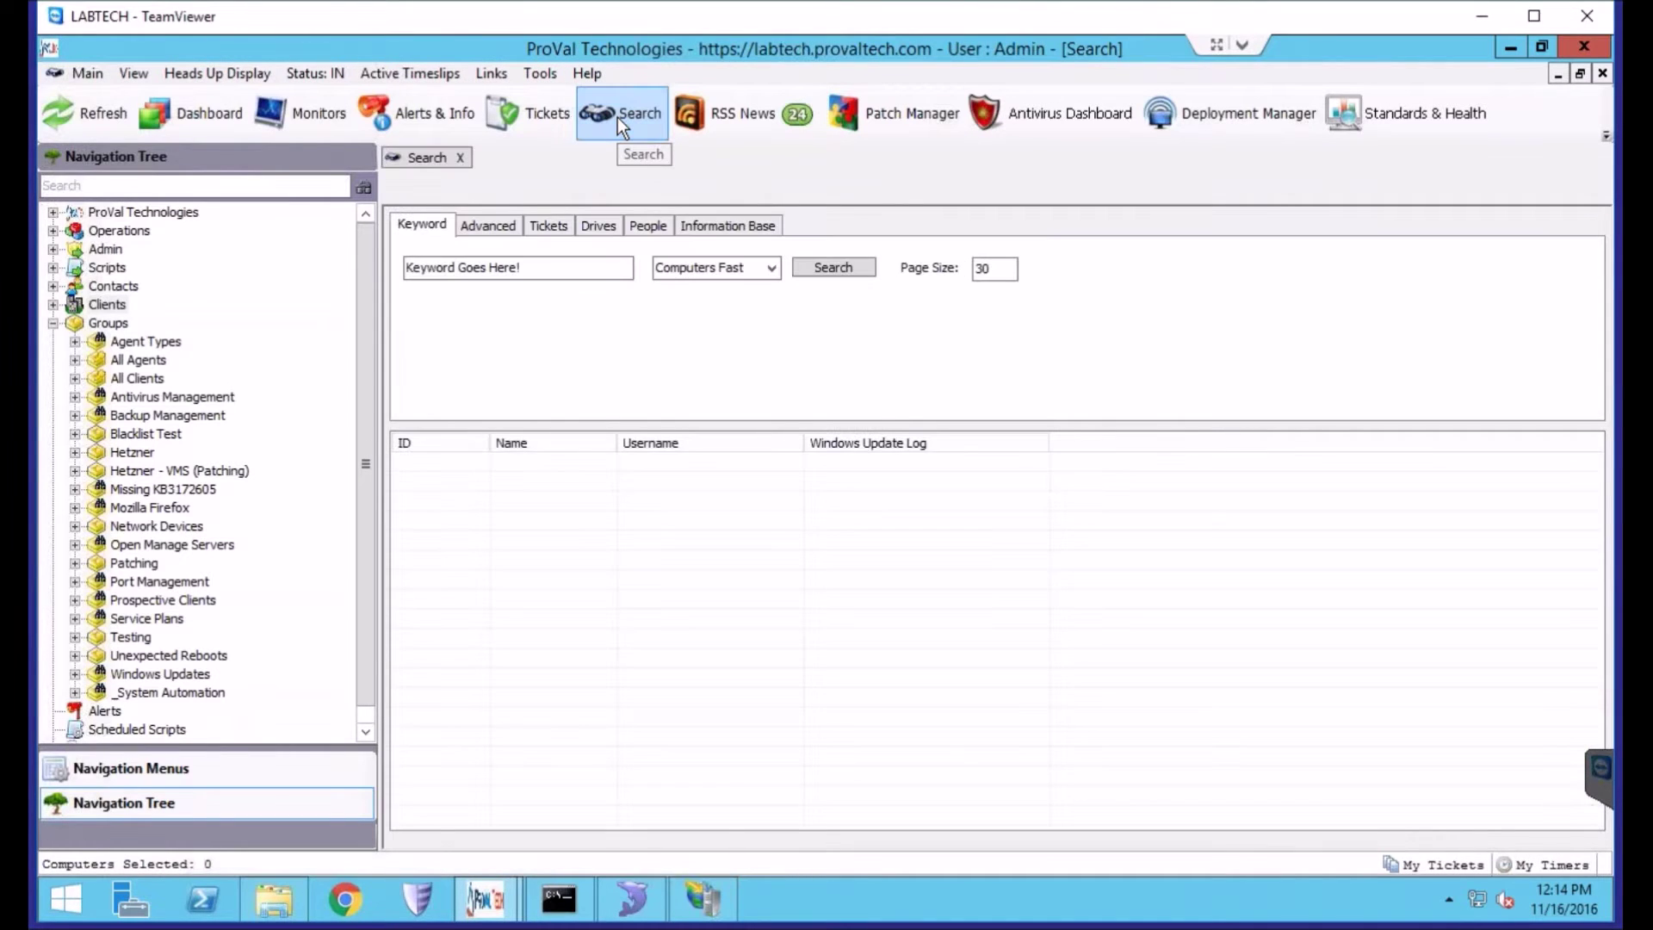
click(491, 227)
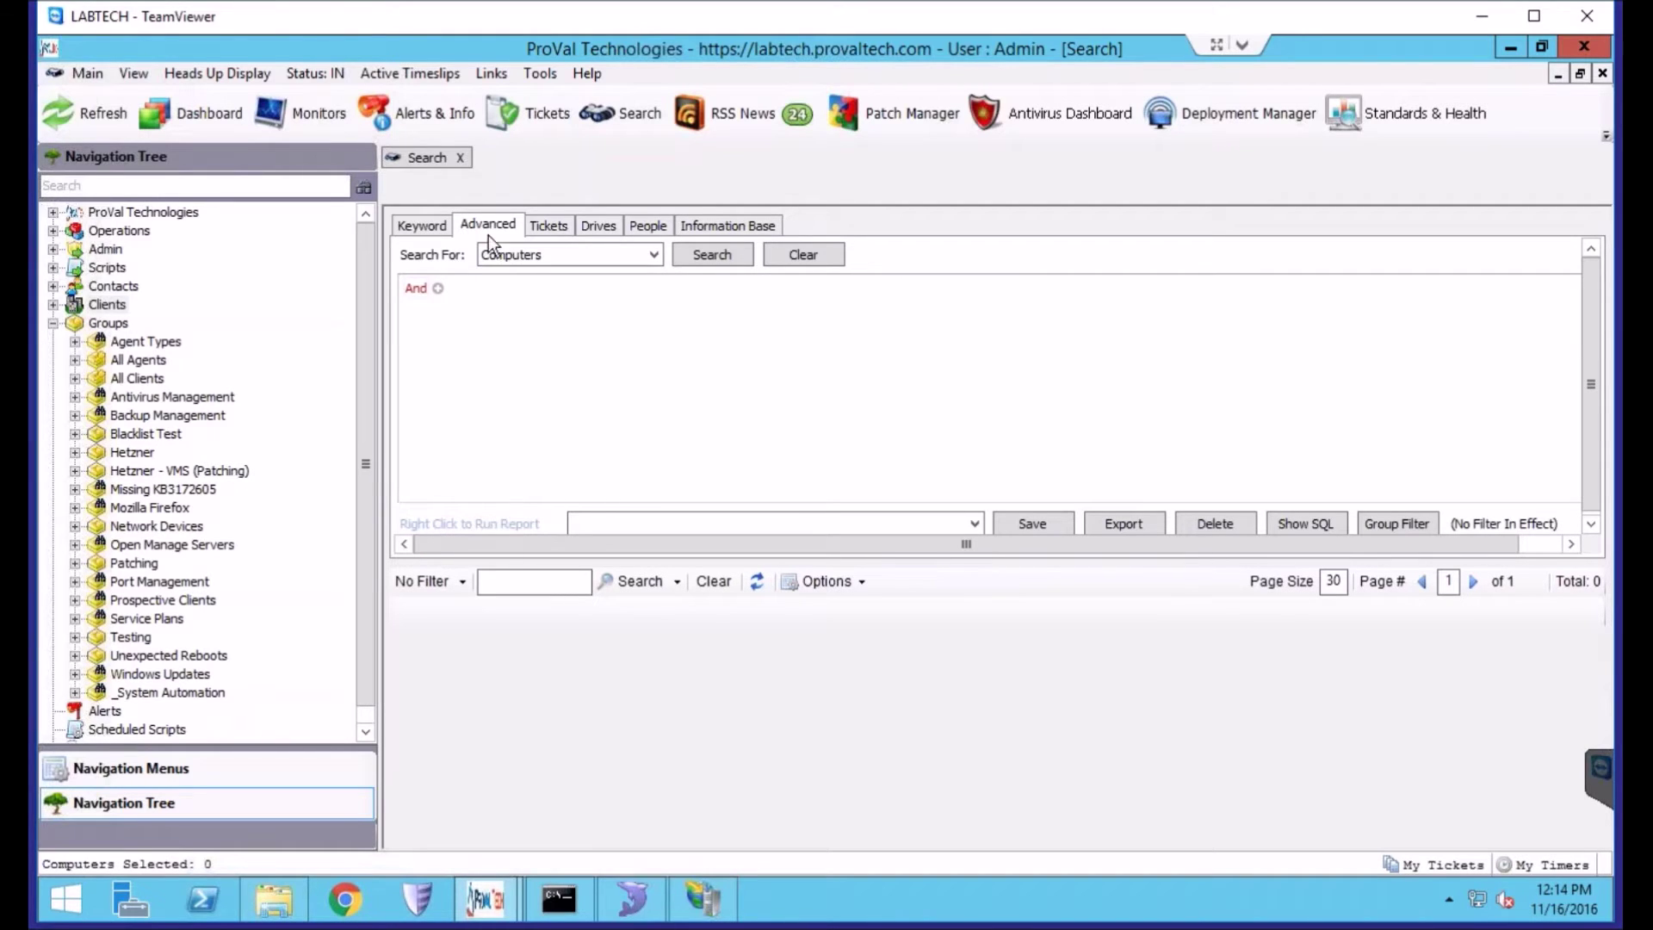
click(438, 291)
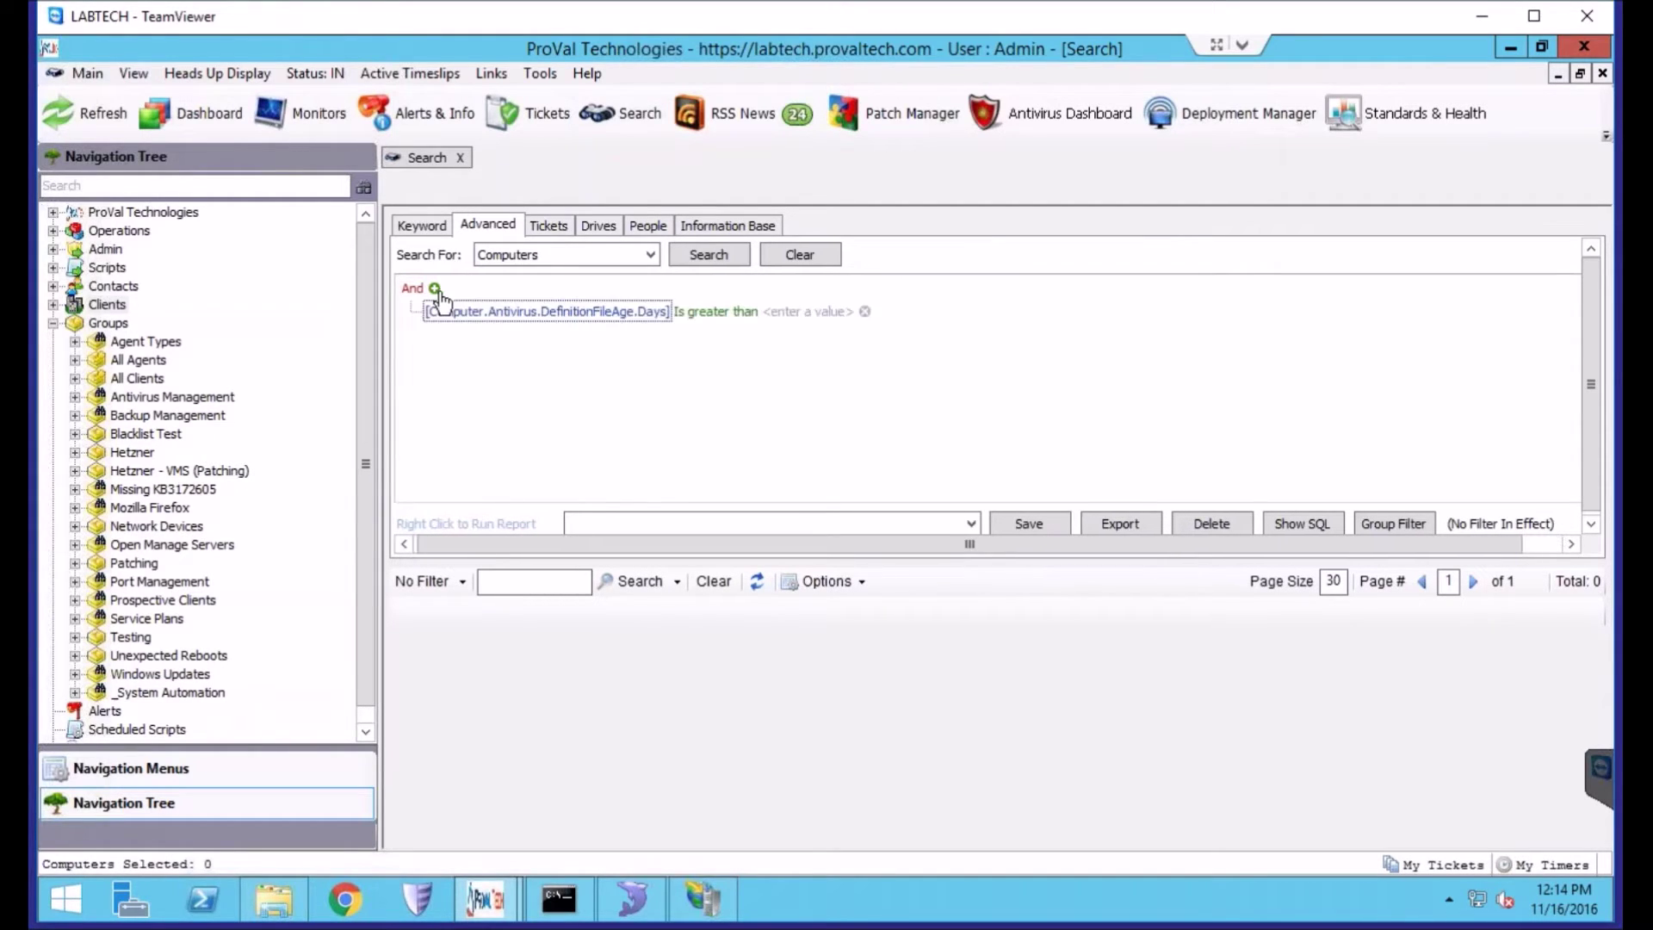
click(495, 319)
mouse_move(495, 334)
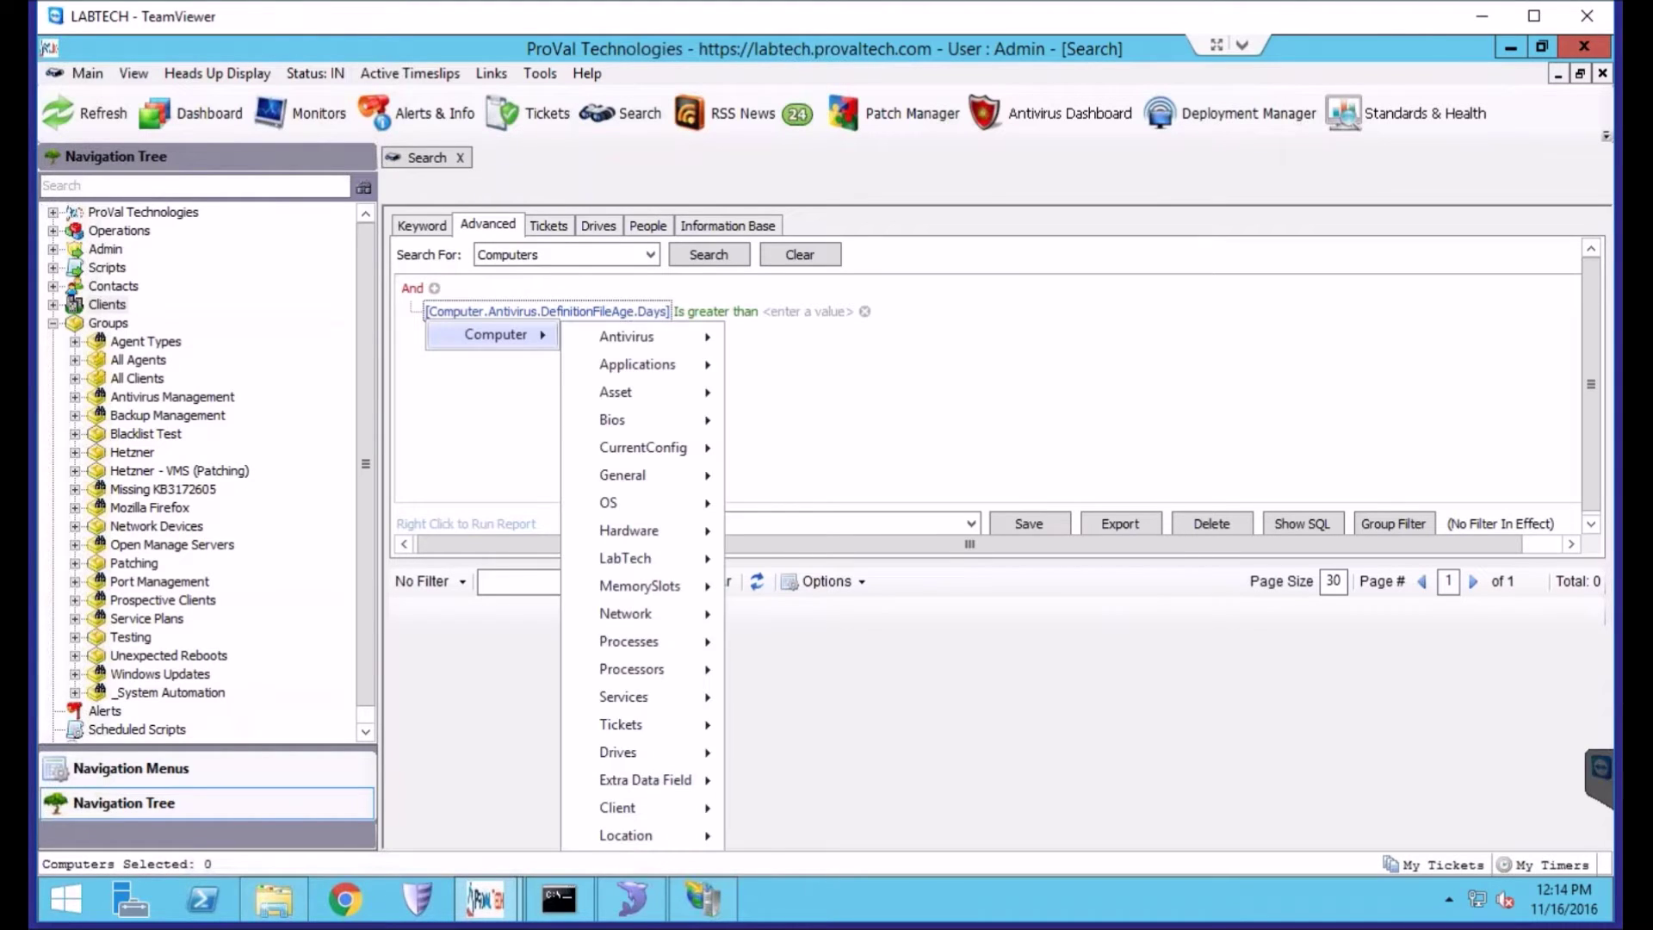
mouse_move(673, 378)
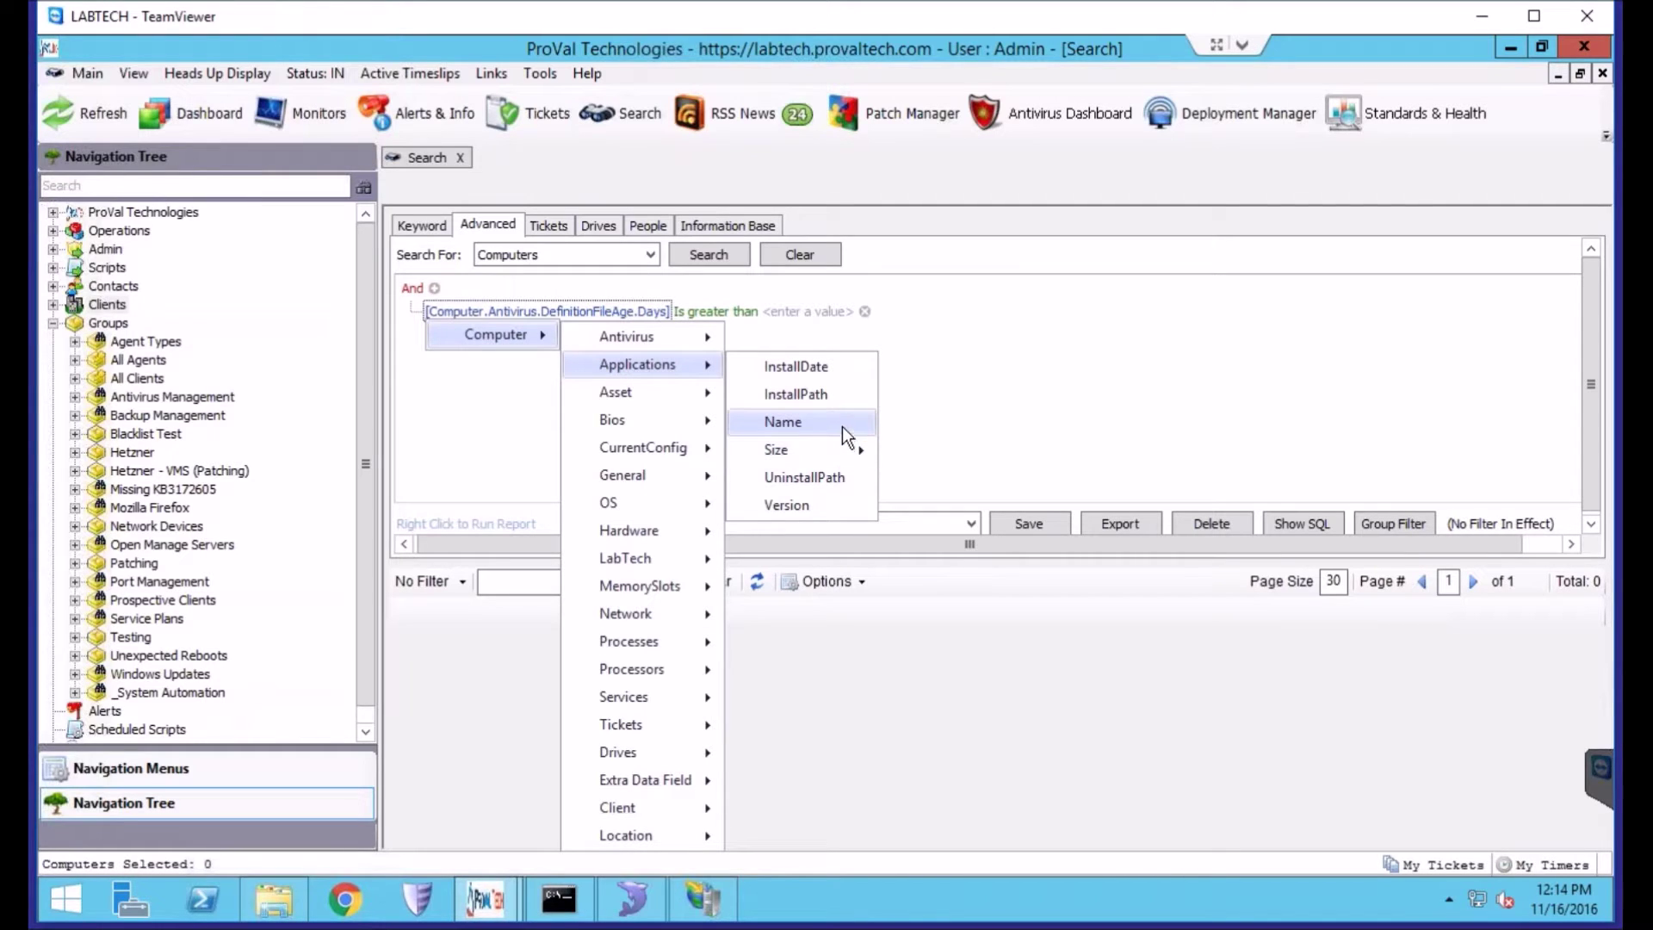
click(842, 422)
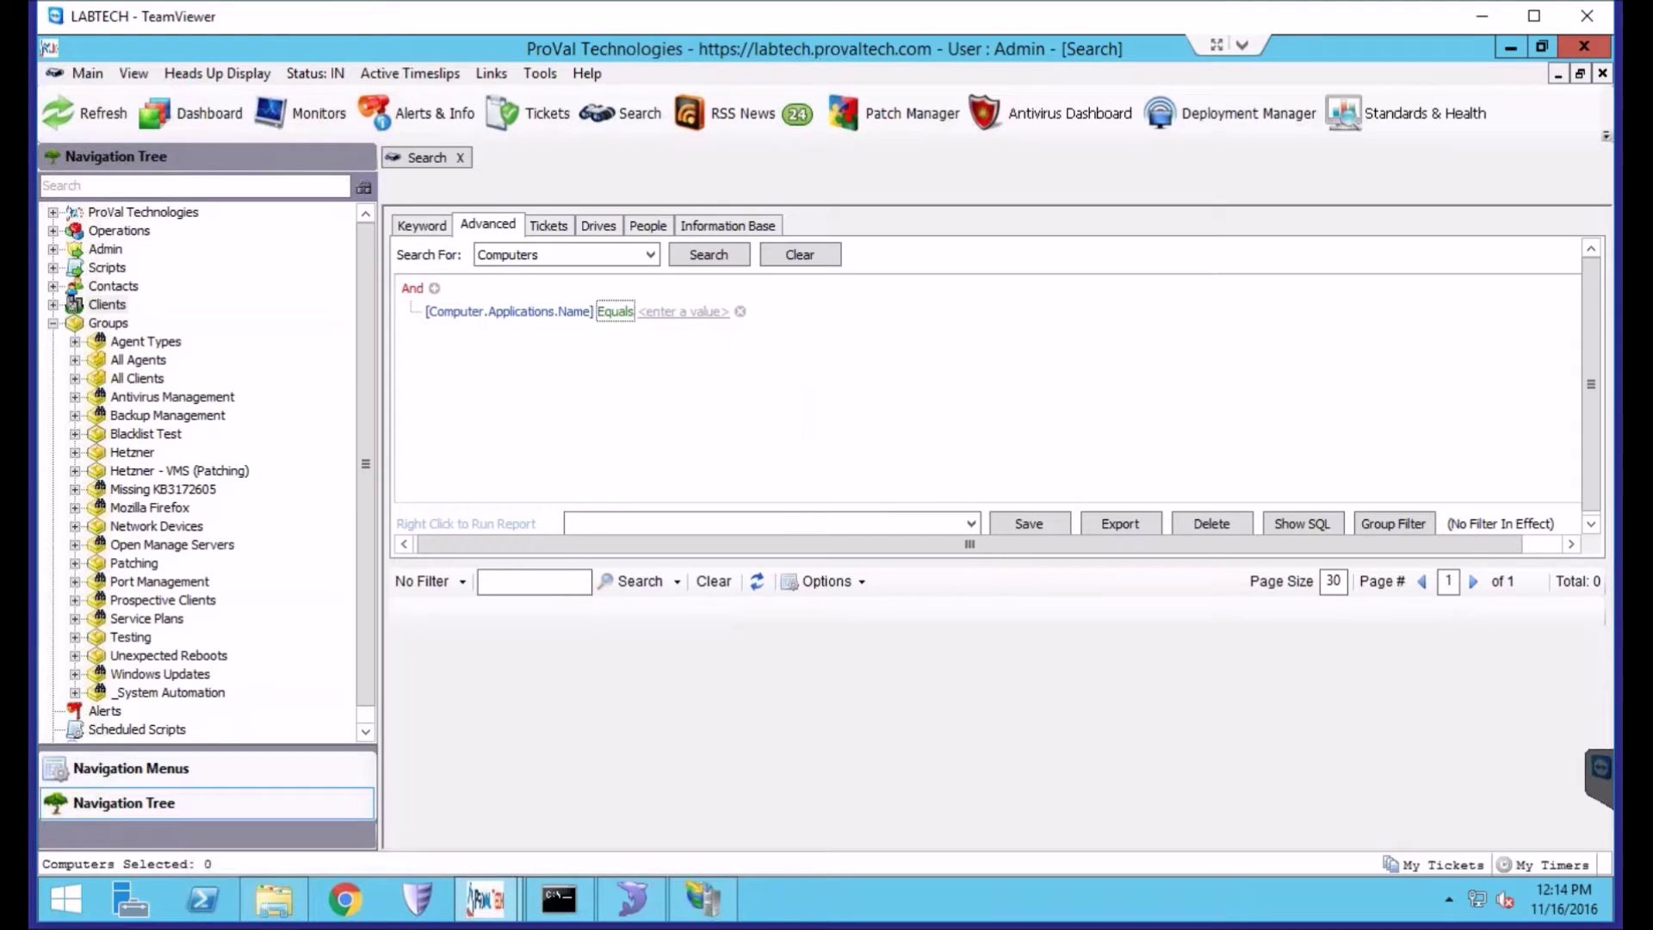
Step: Search for application name 'Google Chrome', then retry as an Is like '%Google%' pattern
click(683, 311)
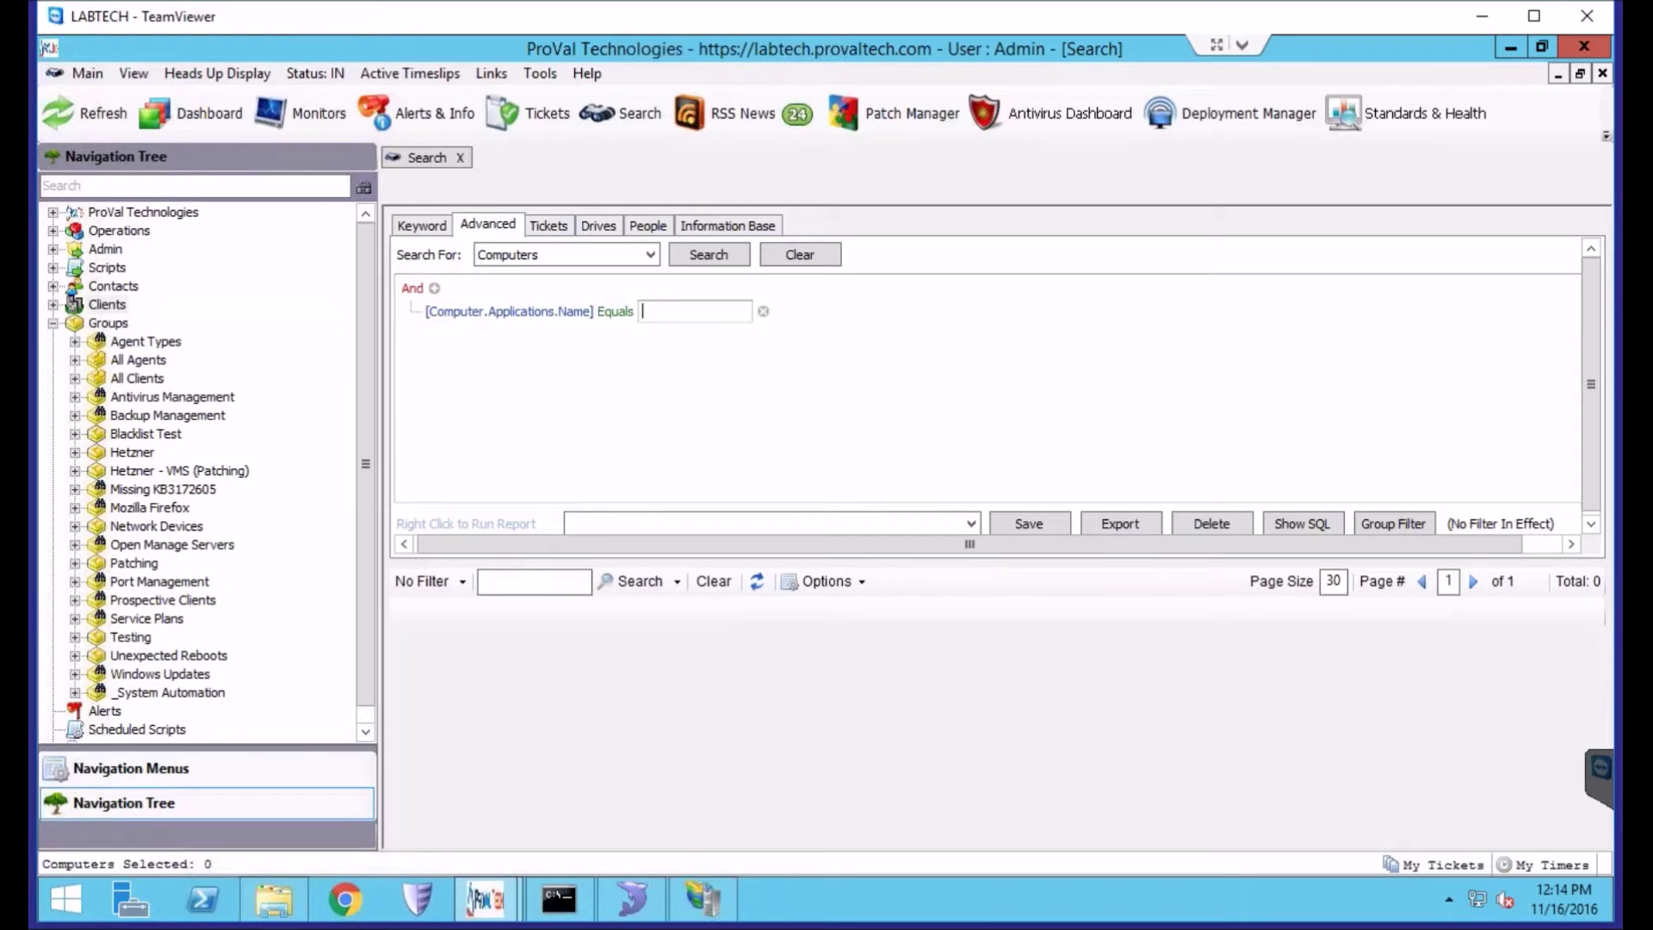
text(Google Chrome)
click(721, 253)
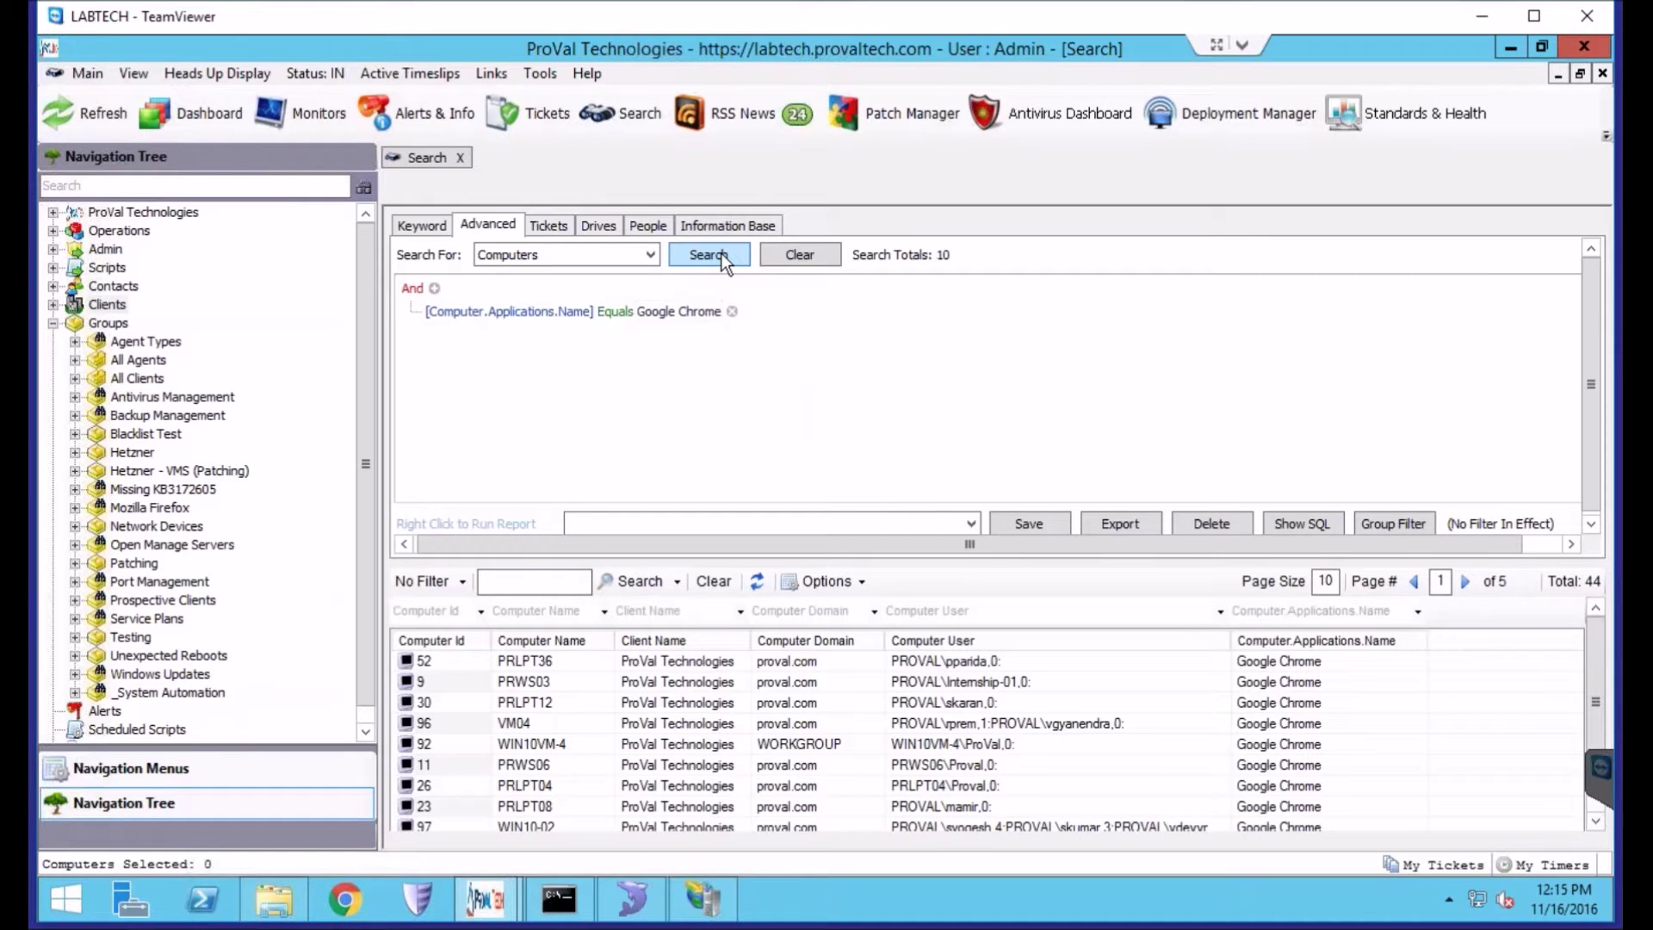
click(615, 311)
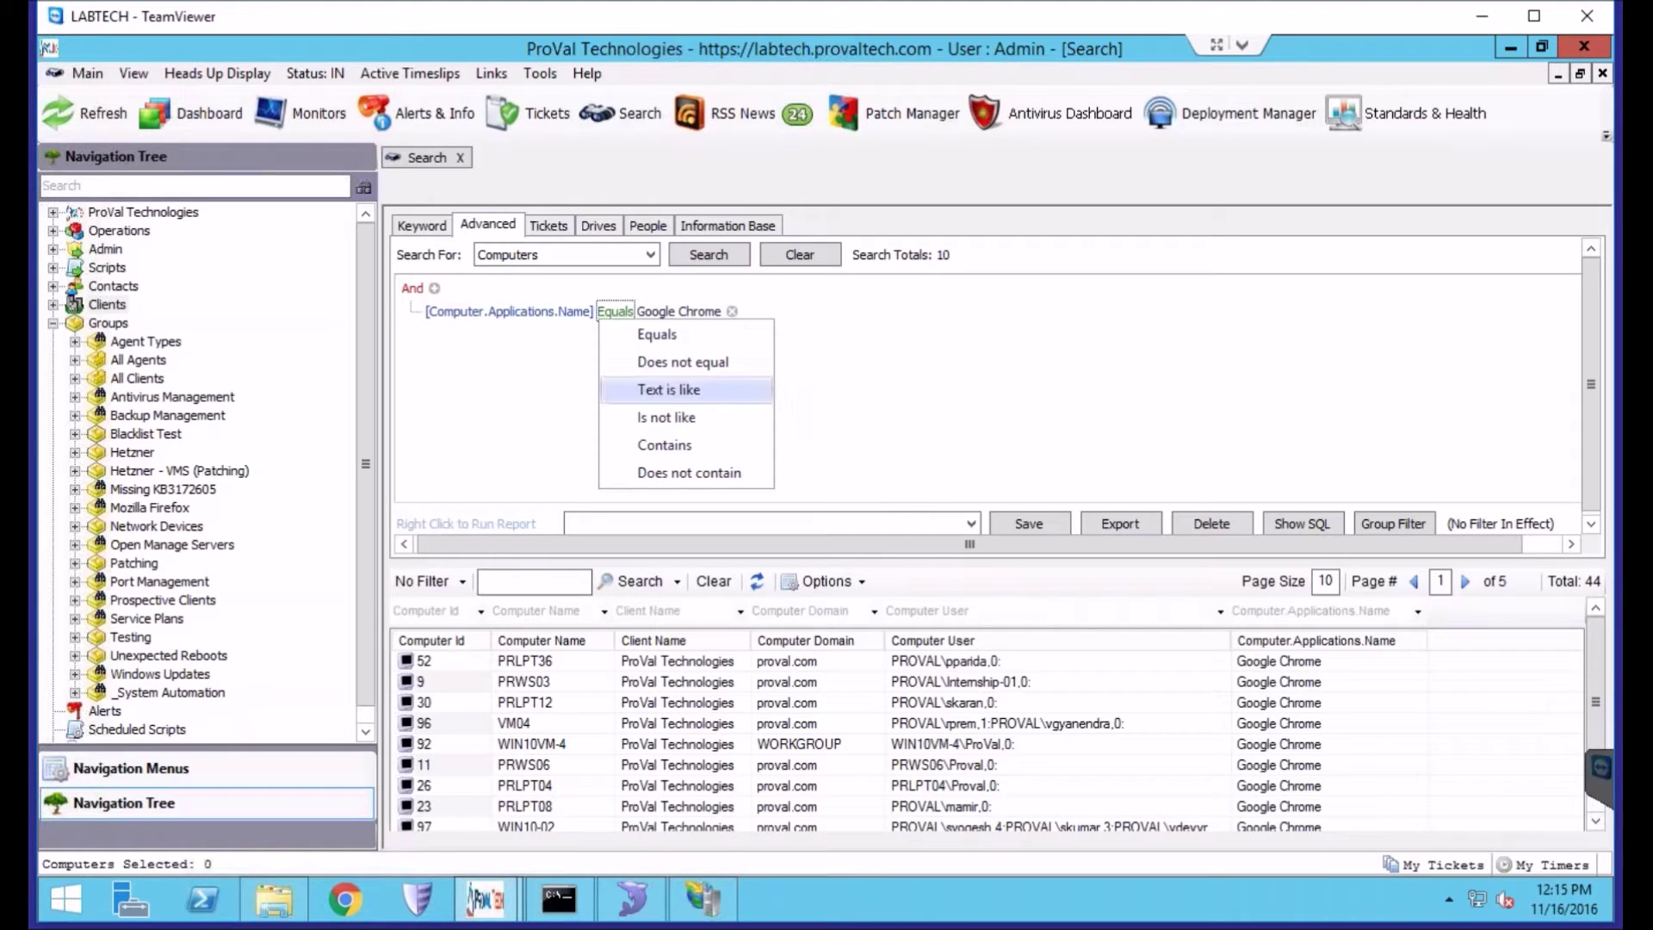
click(669, 389)
click(677, 310)
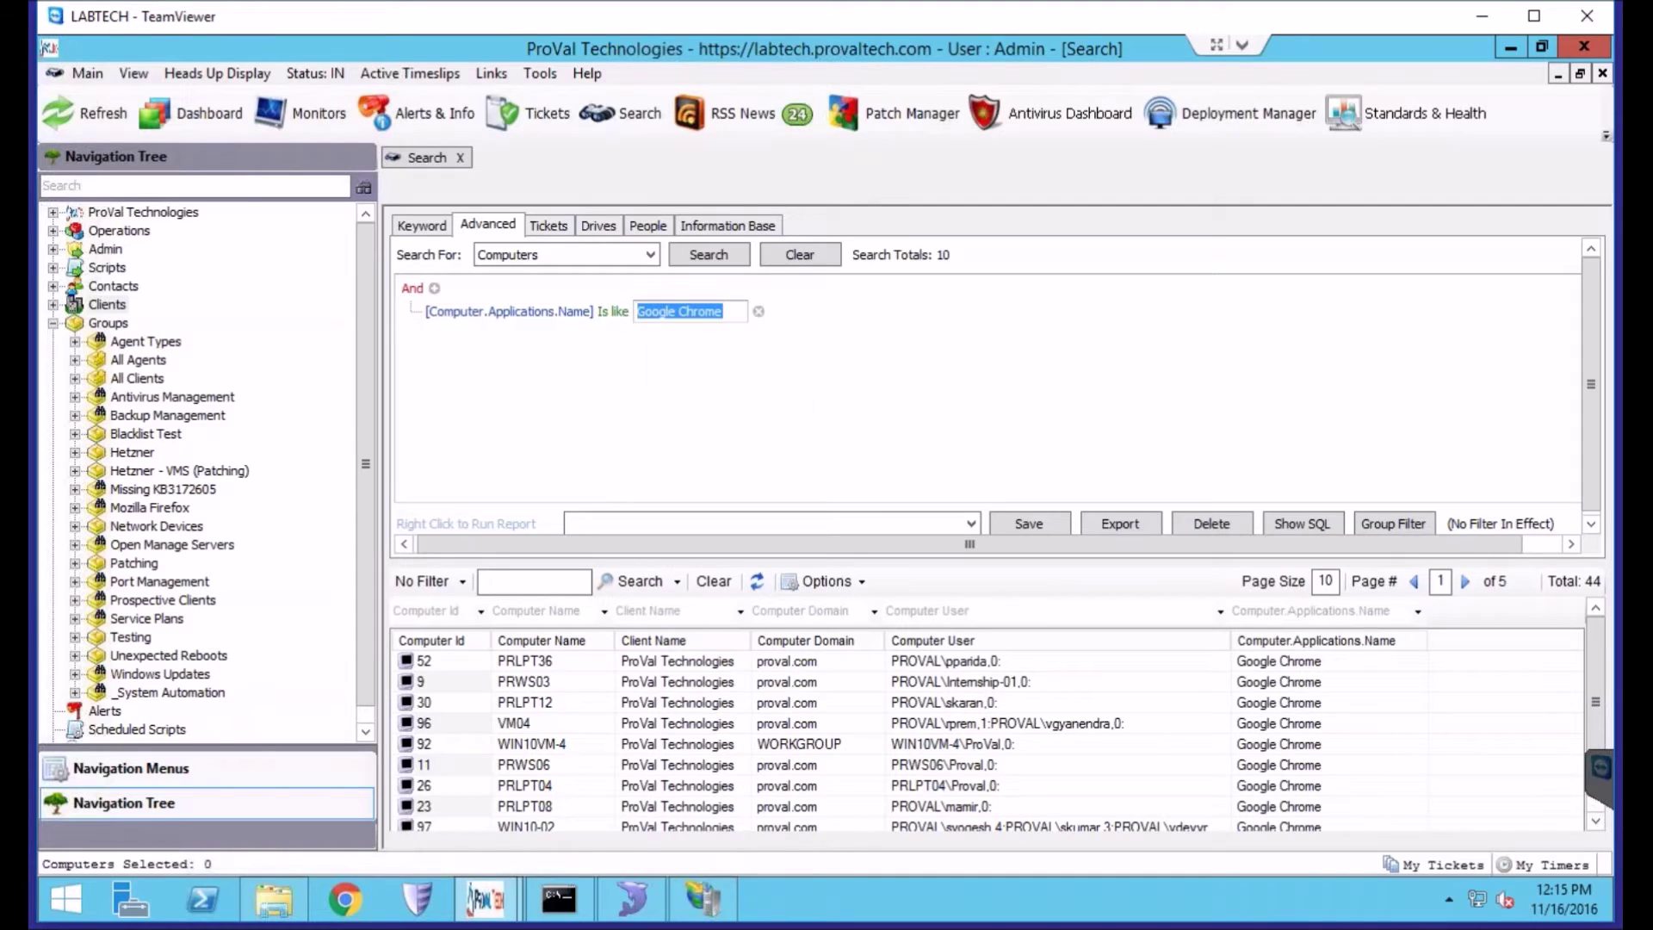
text(%)
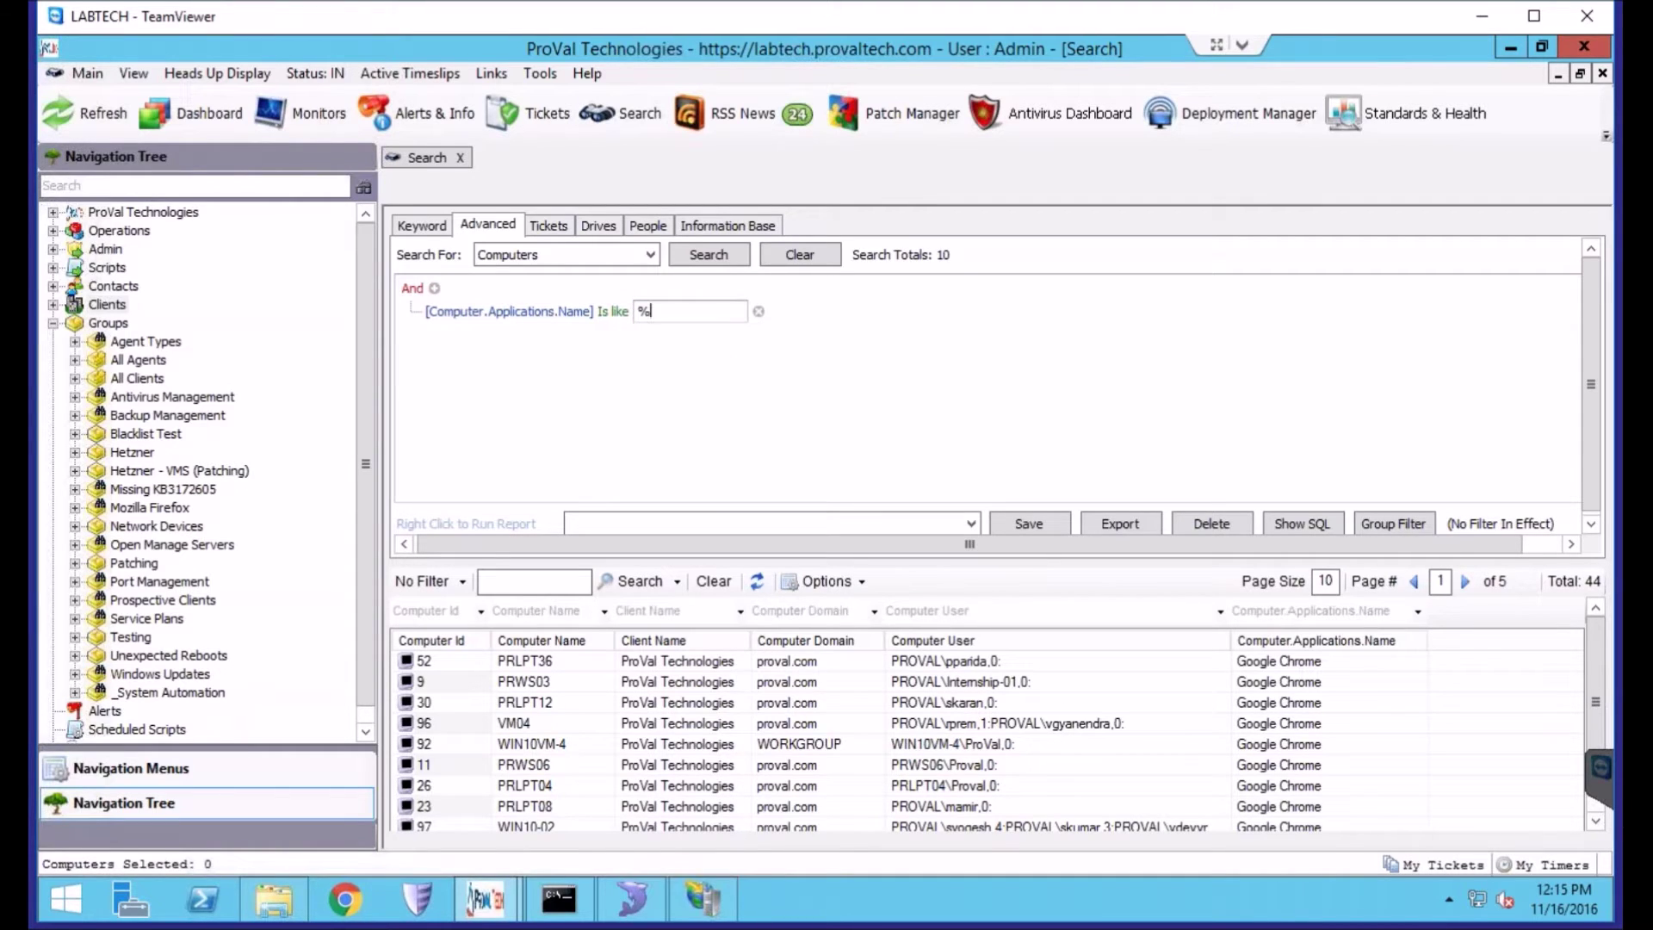
text(Google%)
click(726, 251)
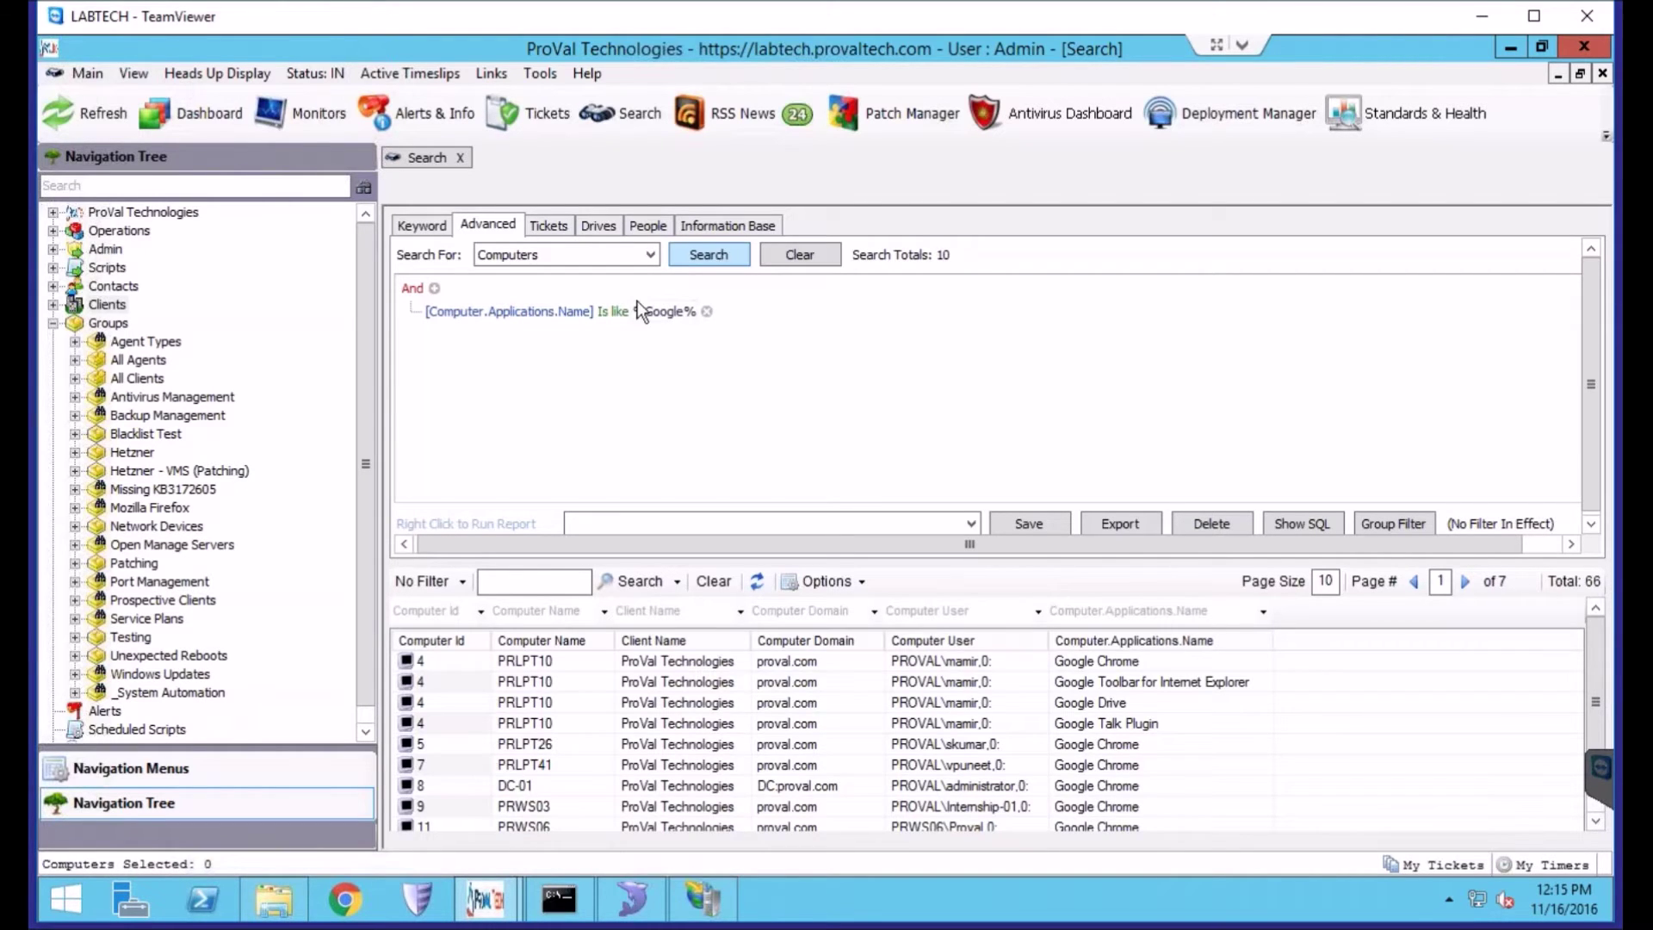
Step: Revert the condition to Equals 'Google Chrome' and rerun the search, returning 44 computers
click(615, 312)
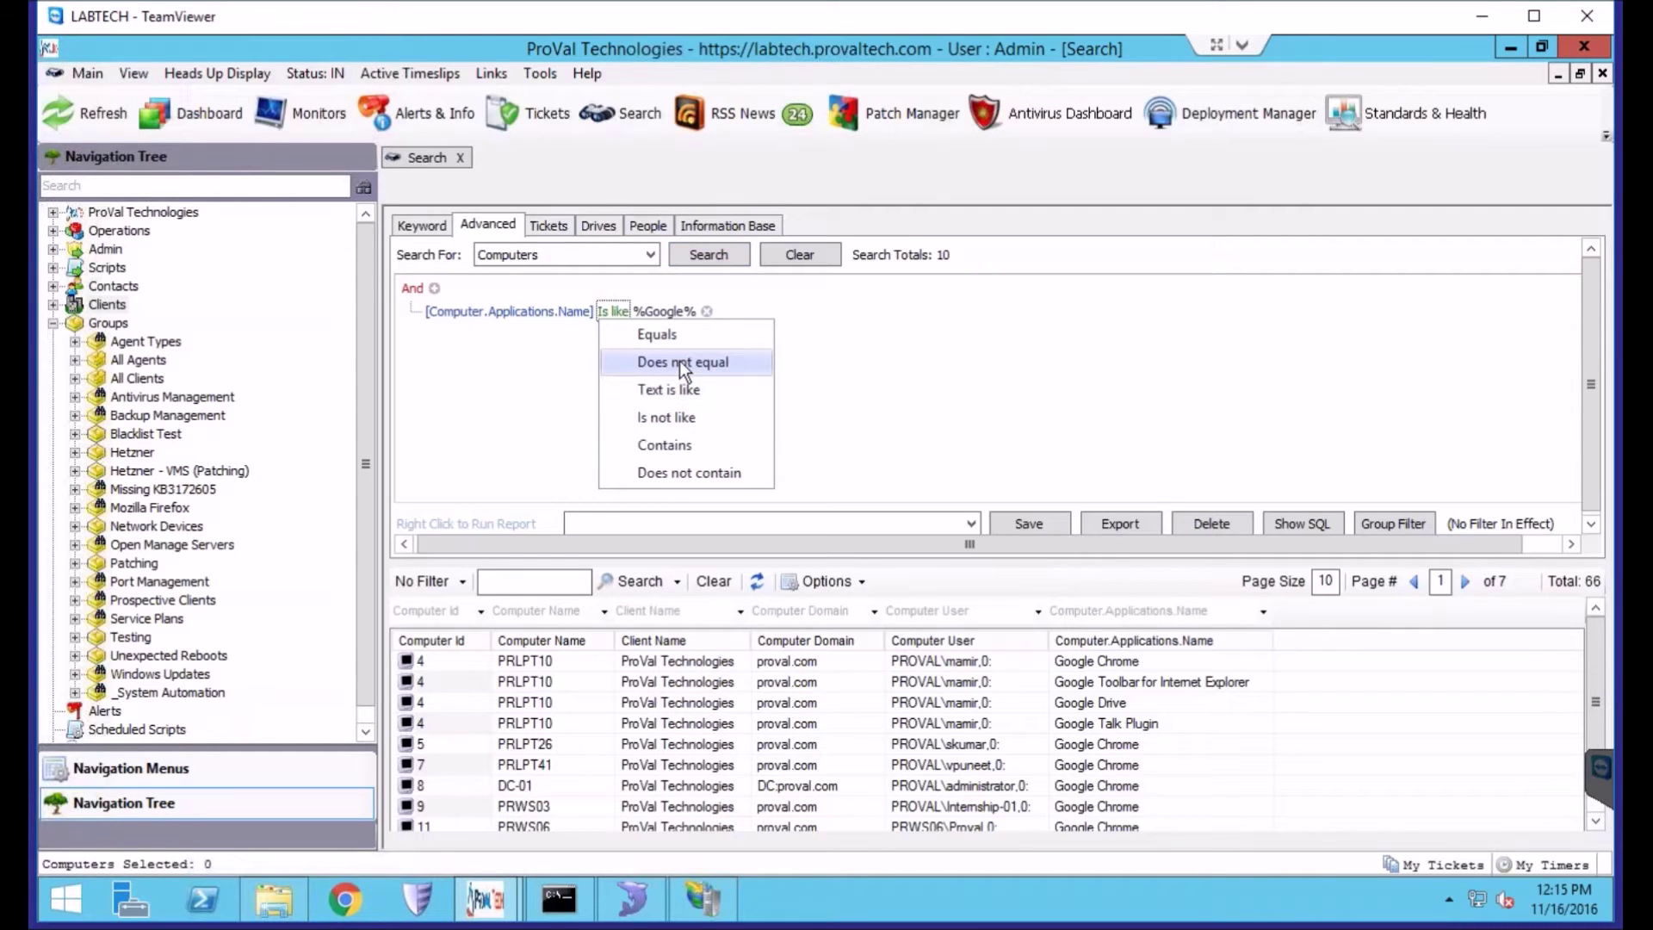
click(669, 329)
click(668, 311)
double_click(668, 309)
drag(717, 311, 608, 309)
text(Goog)
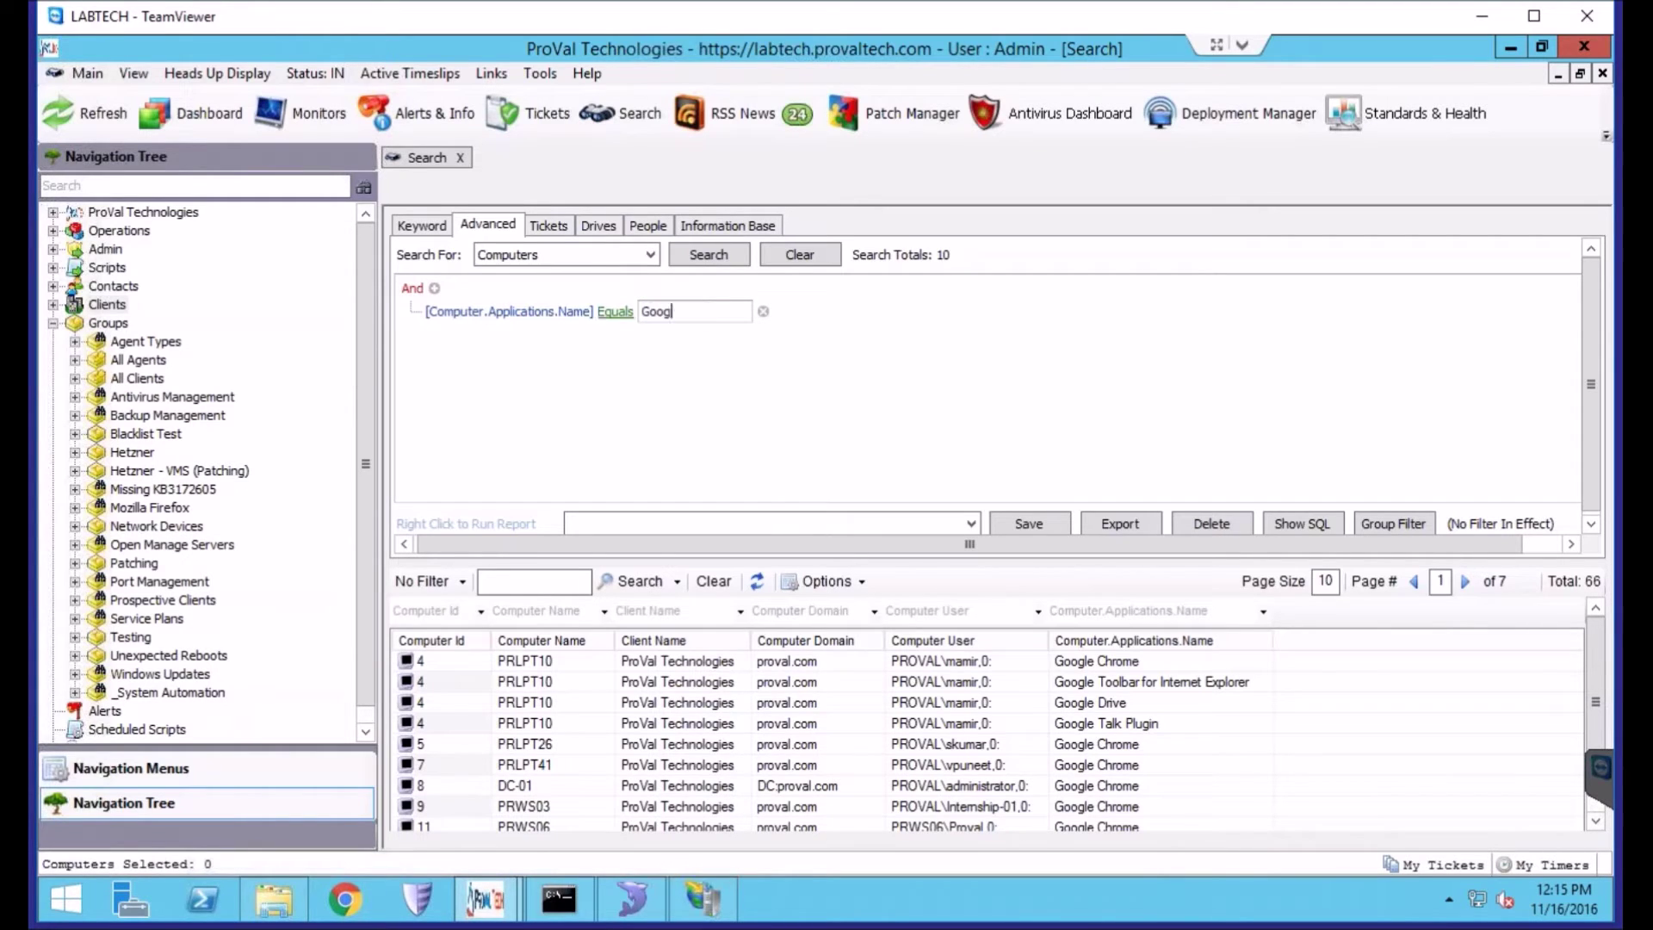
text(le Chrome)
click(682, 263)
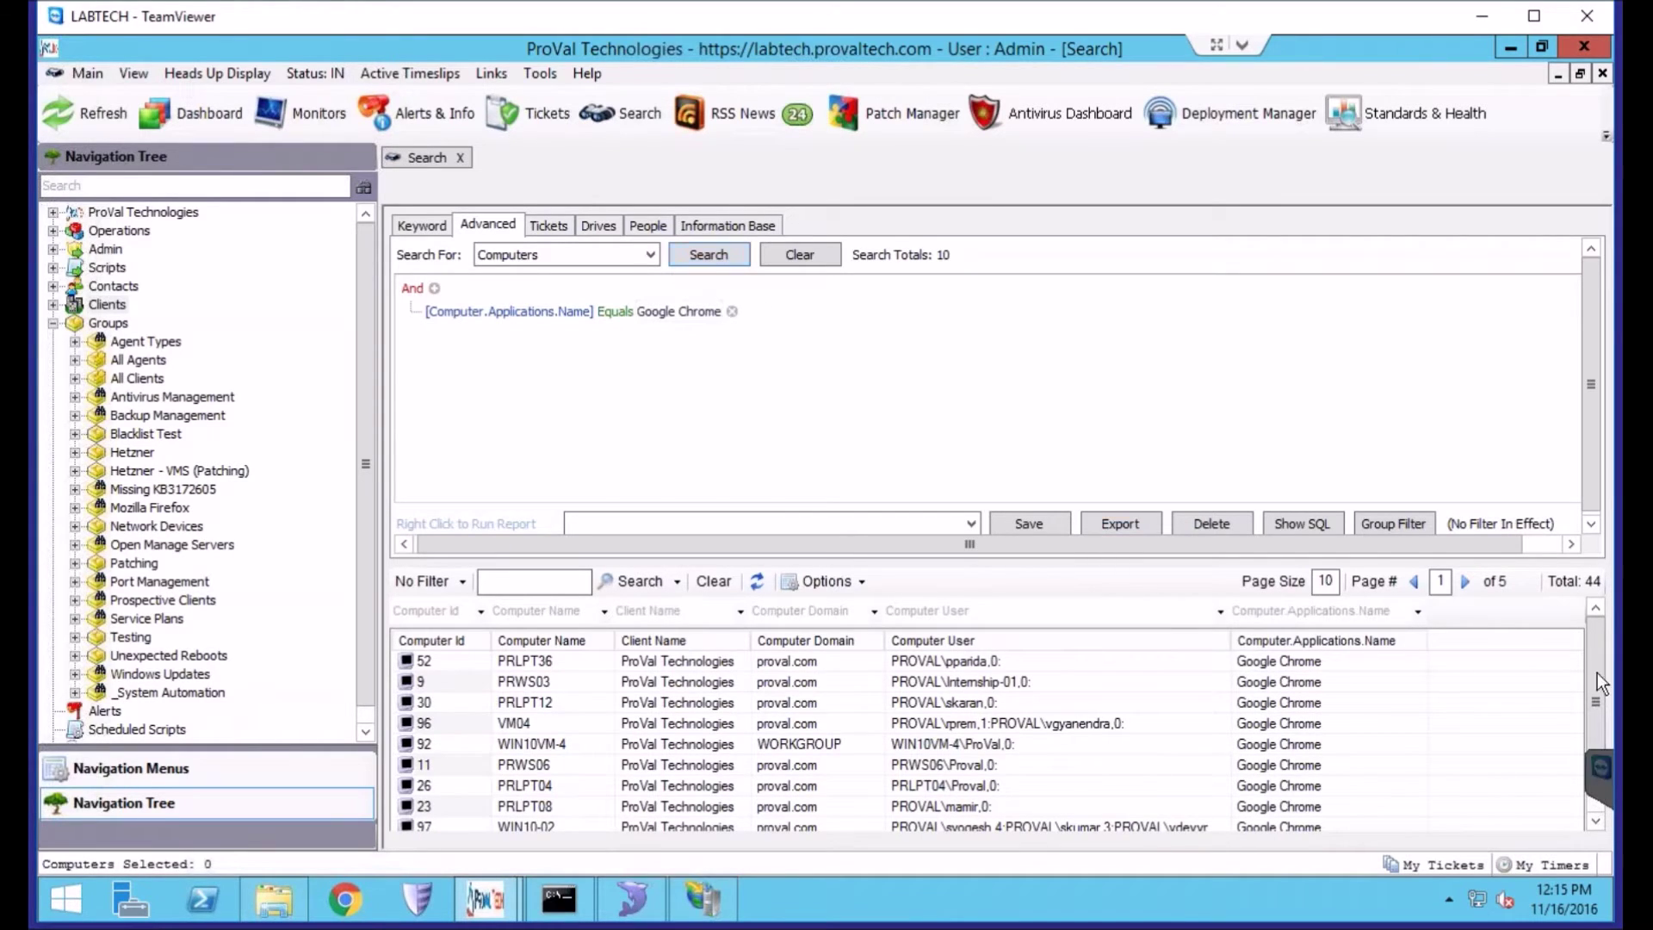
Step: Save the search under the name 'Agents With Google Chrome'
scroll(1596, 724, down, 2)
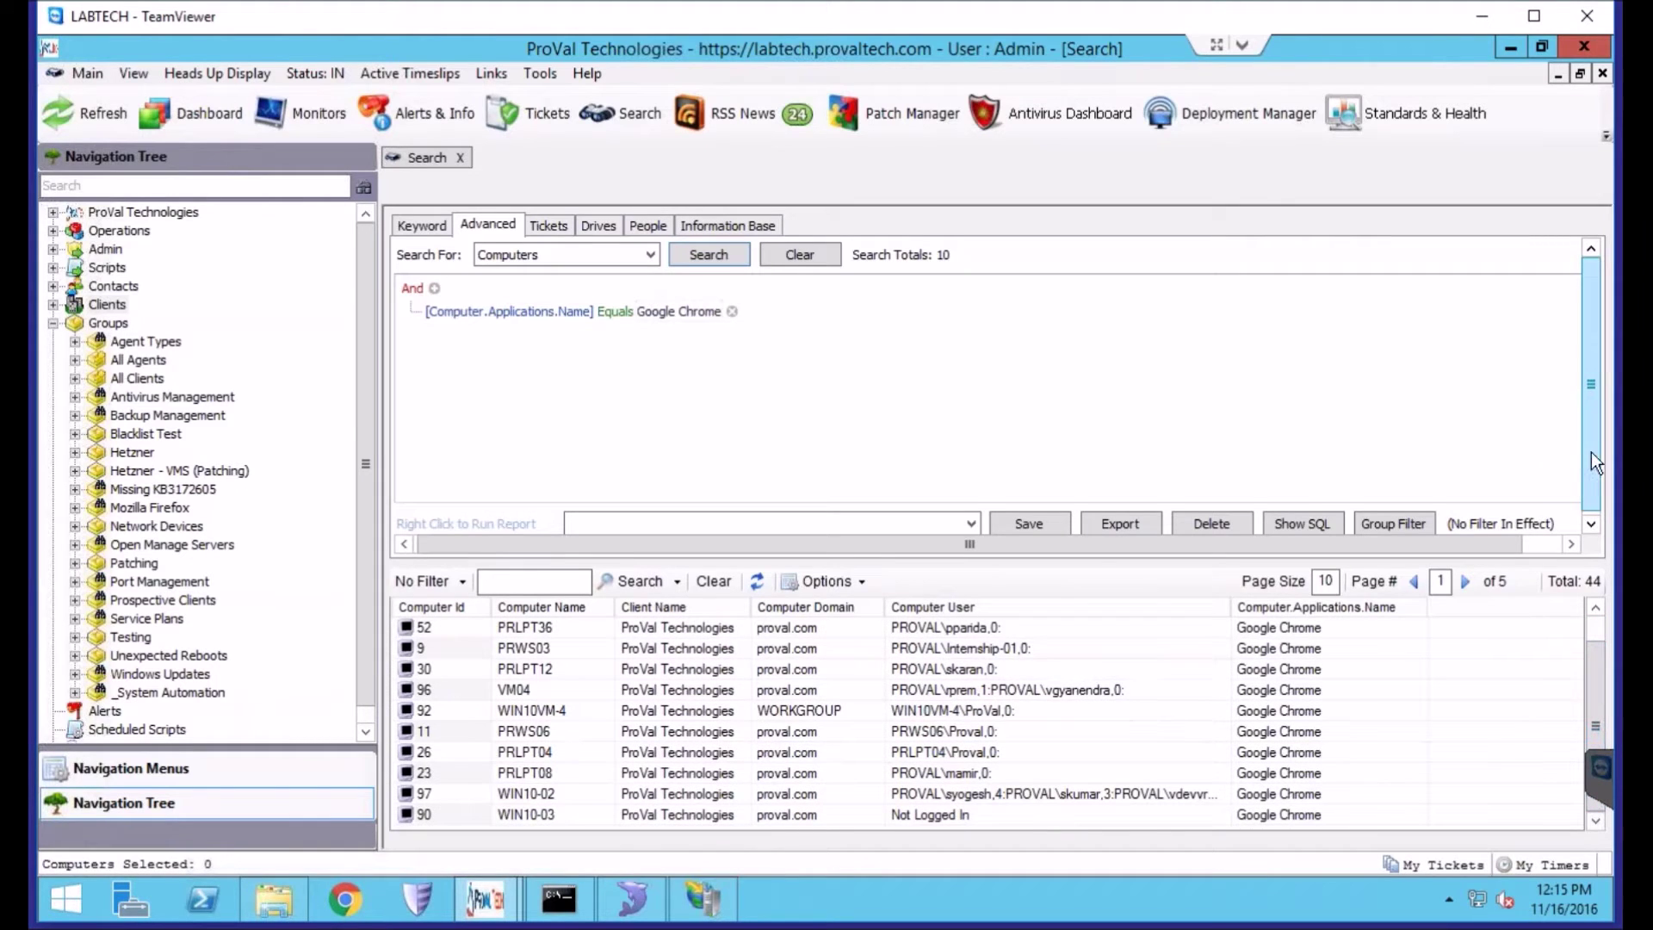
scroll(1591, 453, down, 1)
click(704, 516)
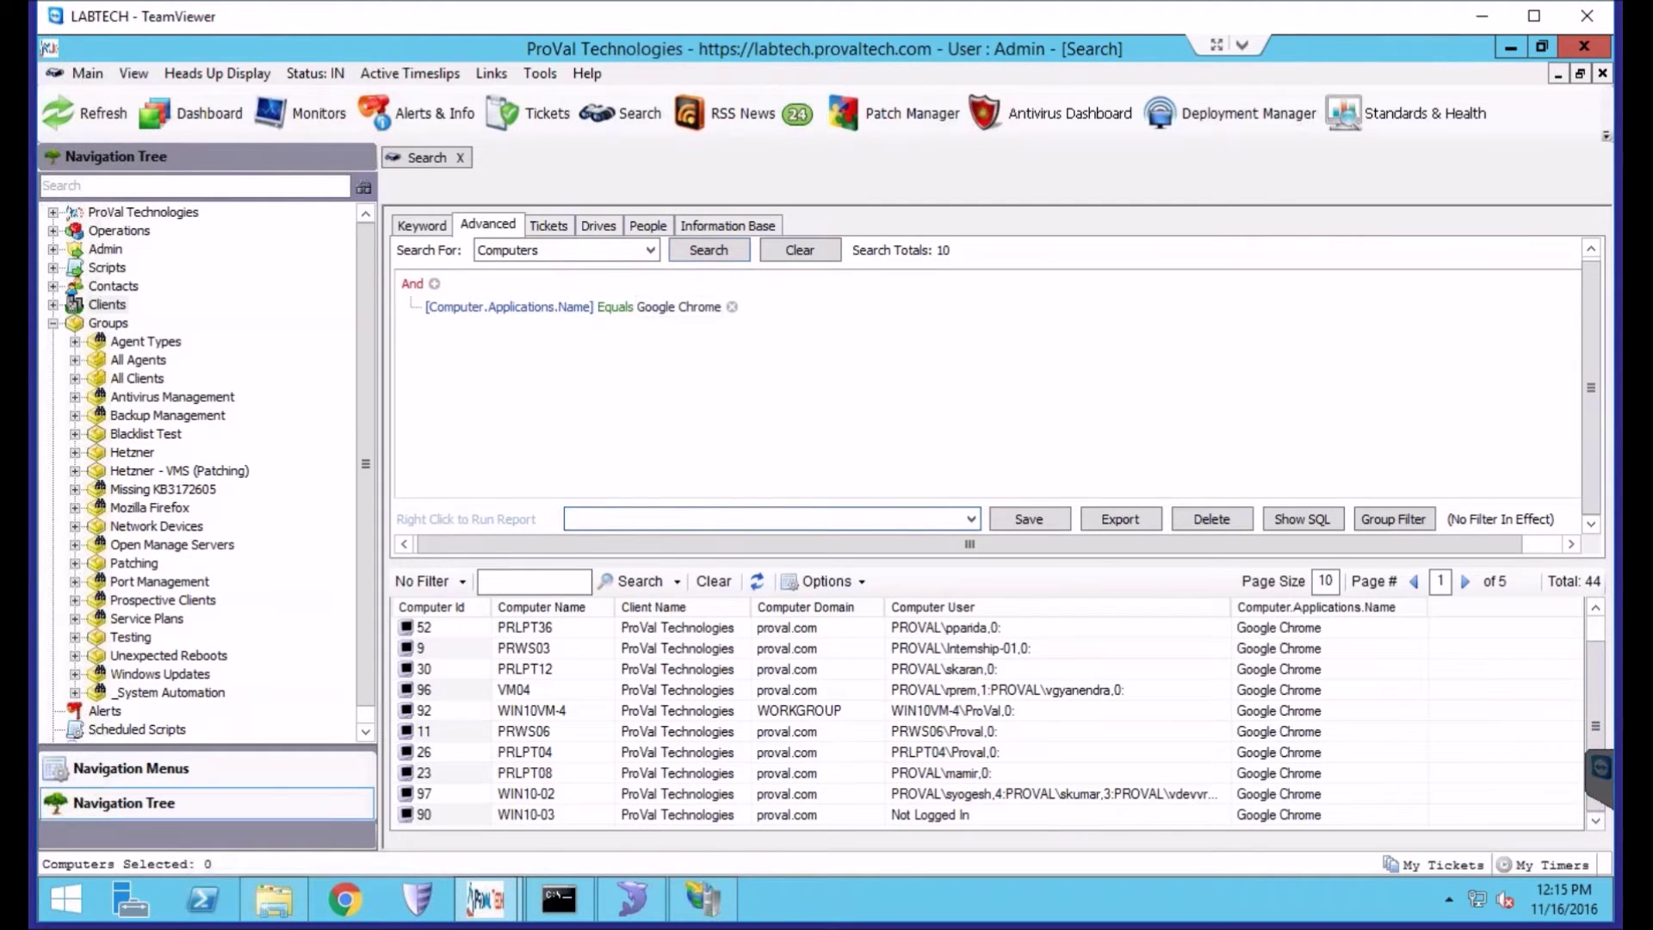
text(Agents With Google Chro)
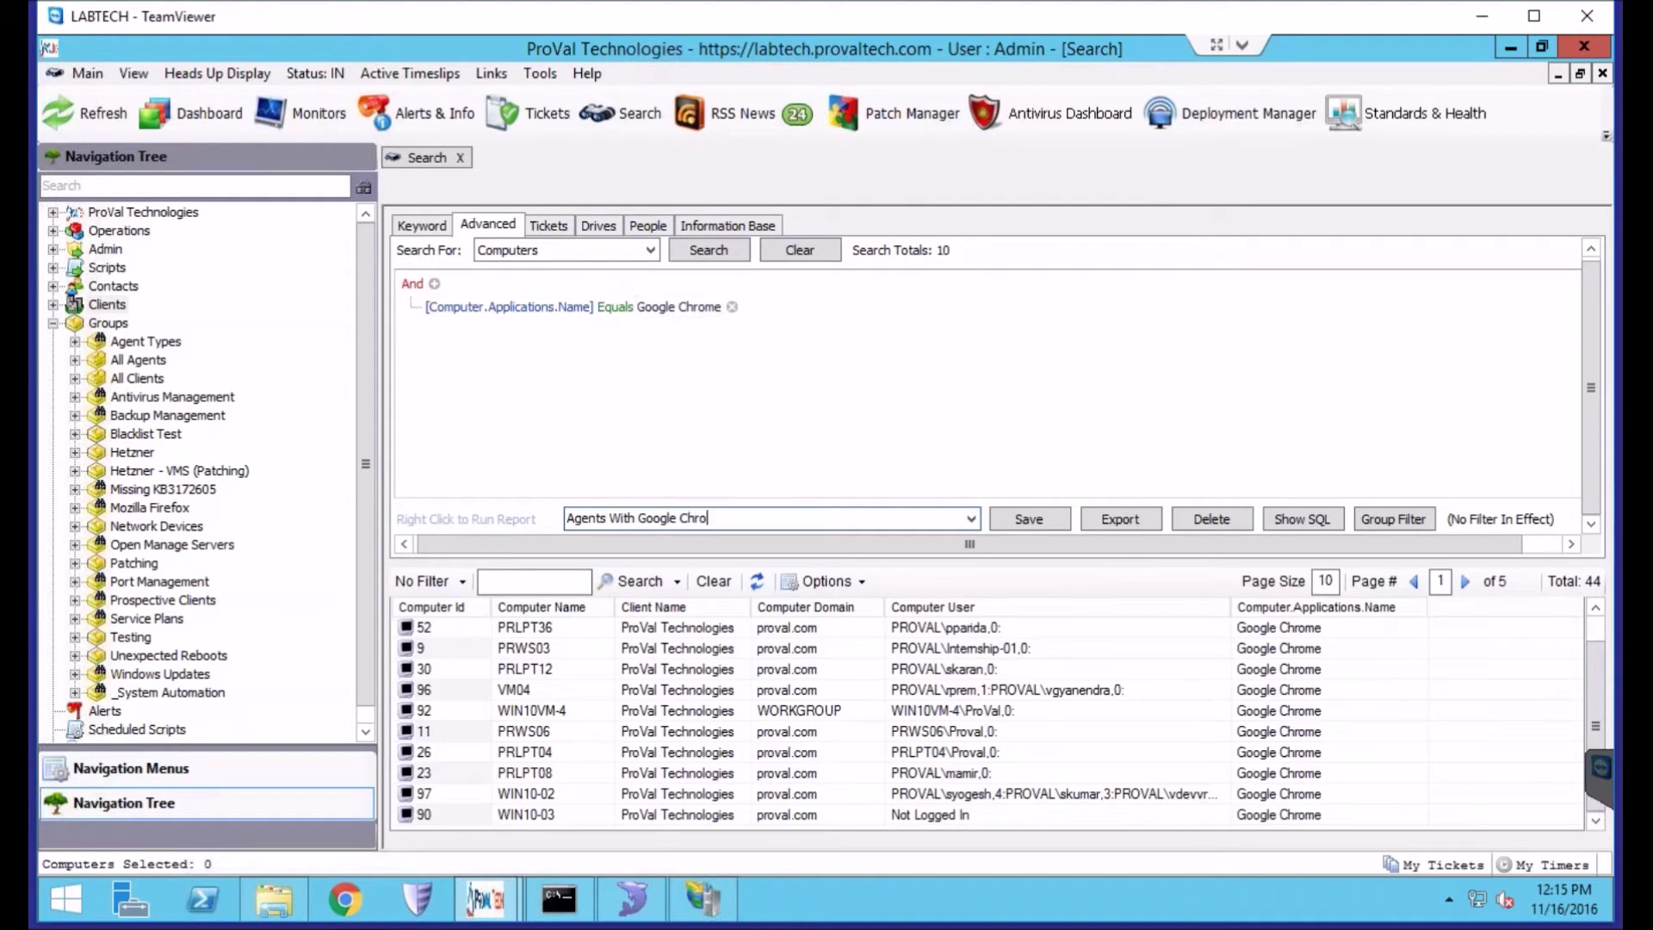
text(me)
click(1050, 516)
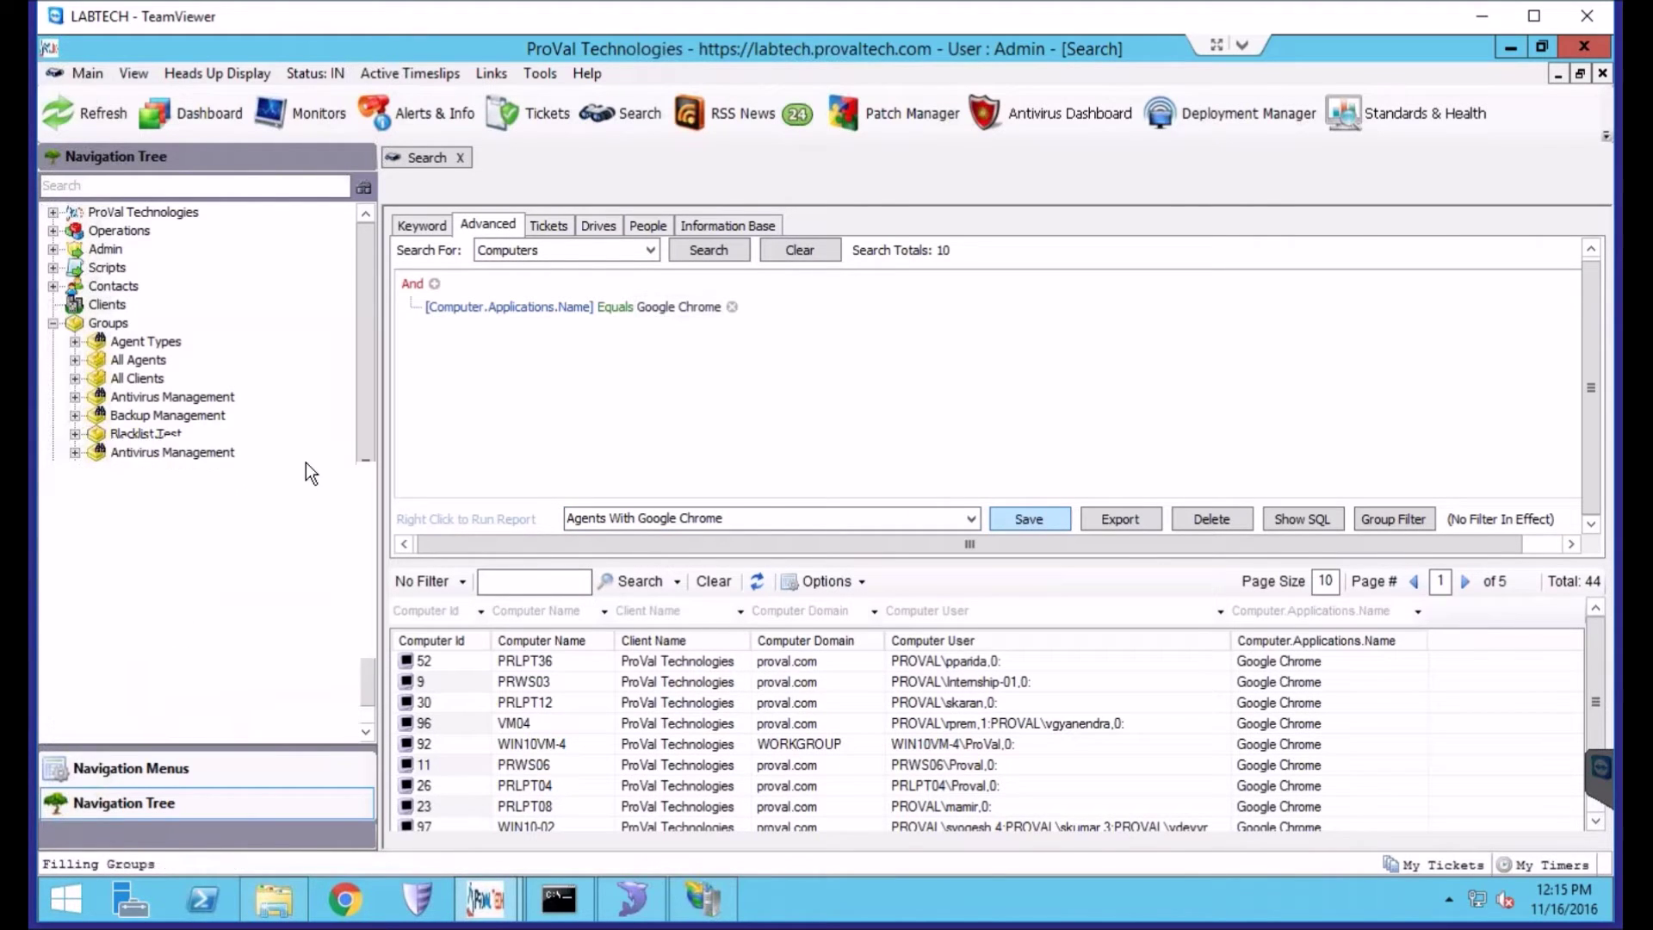
Step: Expand Searches in the navigation tree and select 'Agents With Google Chrome'
drag(363, 394, 352, 634)
click(73, 729)
click(55, 730)
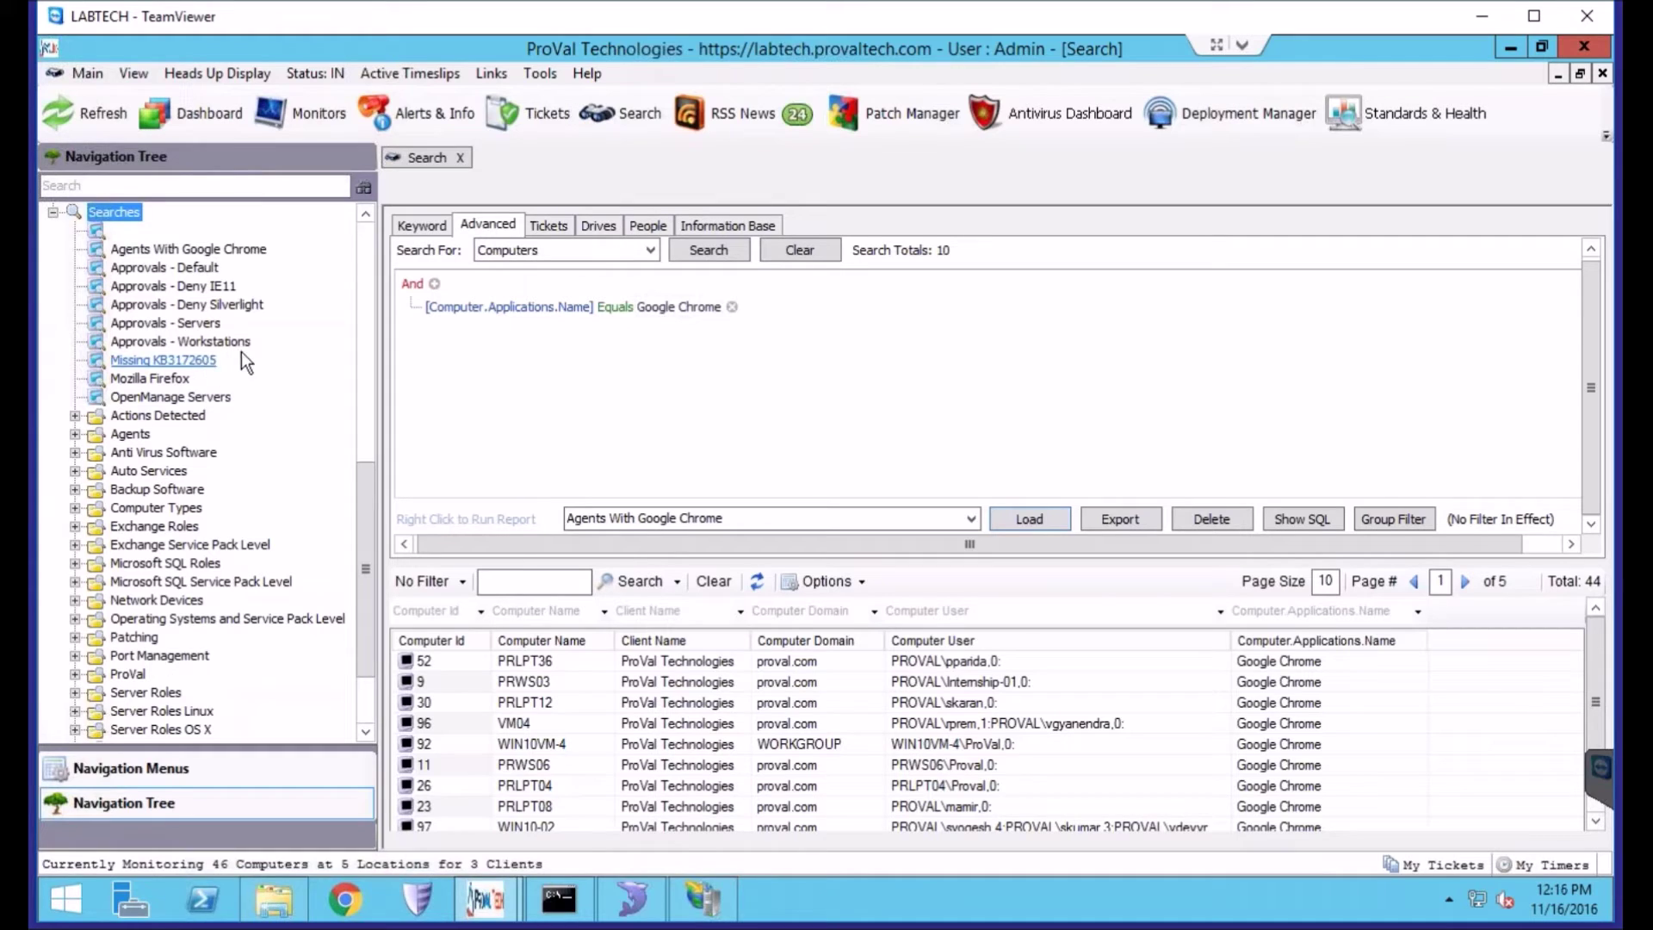
click(198, 249)
drag(366, 501, 364, 302)
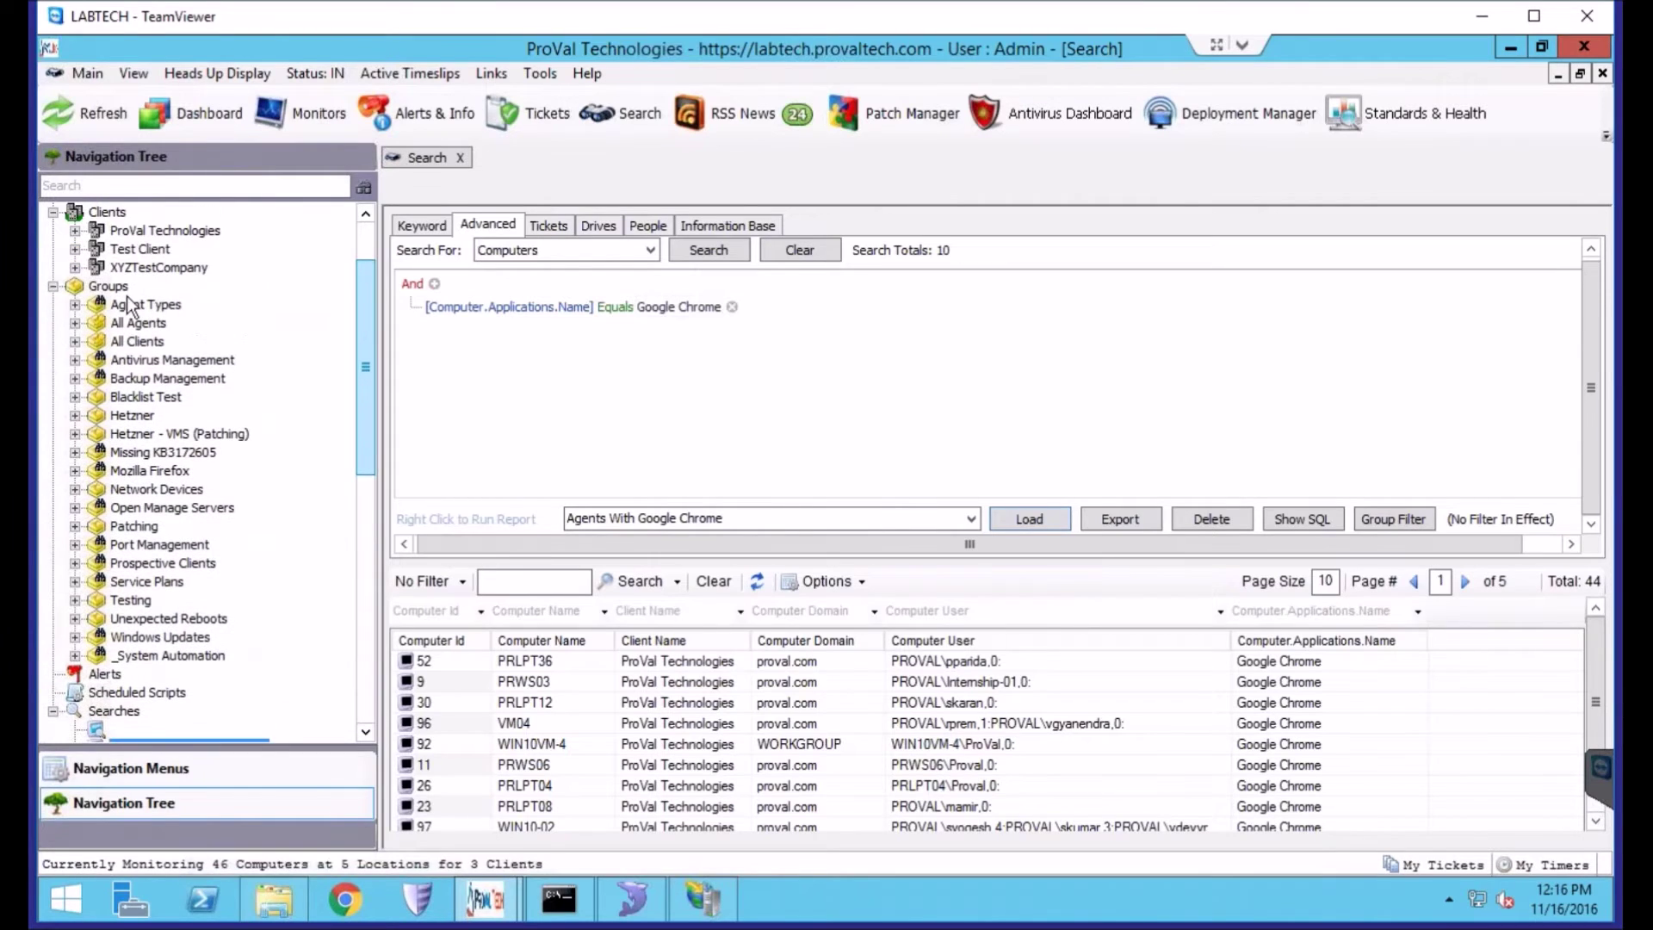
Step: Add a new group under Groups and rename it 'Agents with Google Chrome'
click(94, 291)
right_click(97, 298)
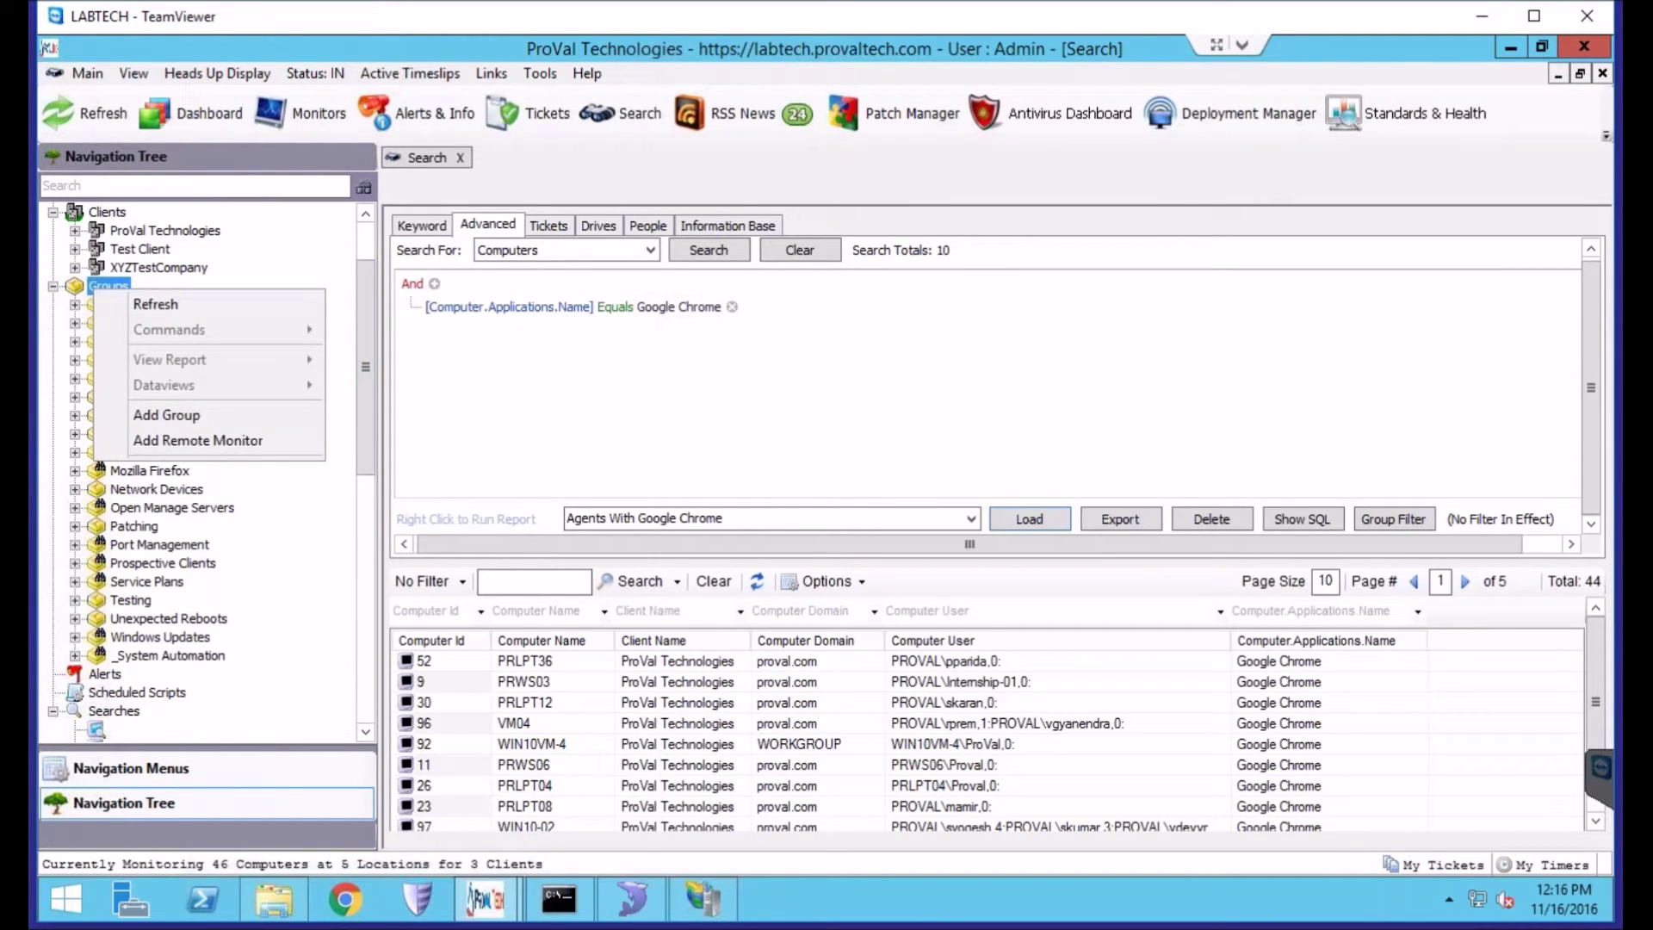
click(171, 418)
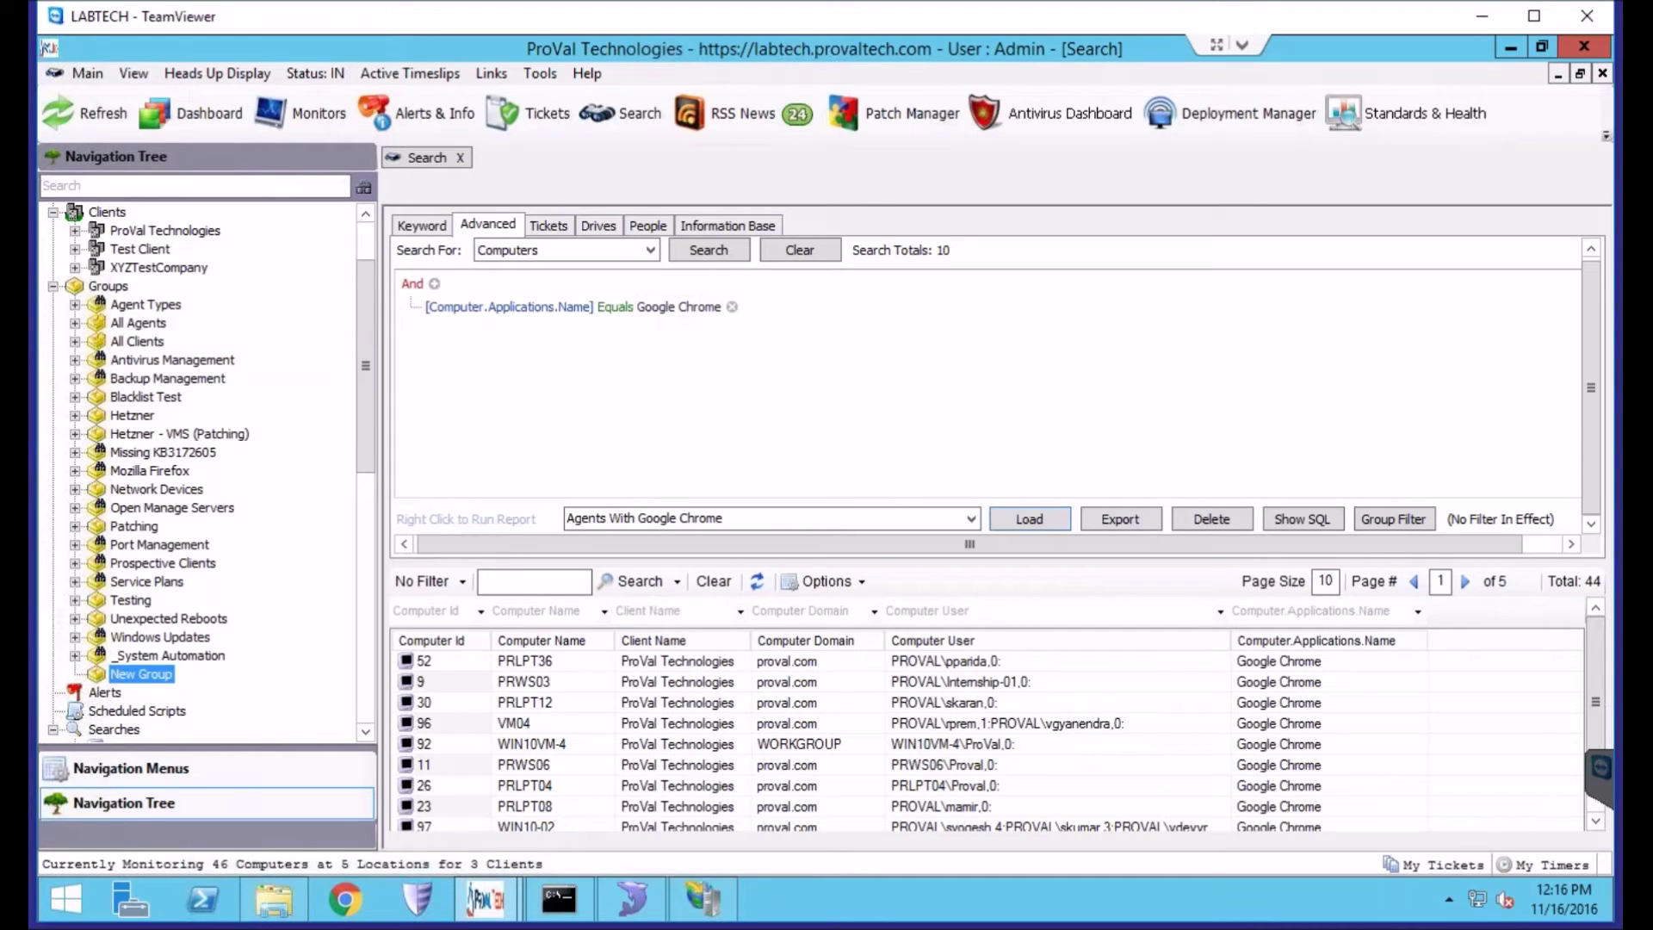
click(136, 673)
text(Agents with)
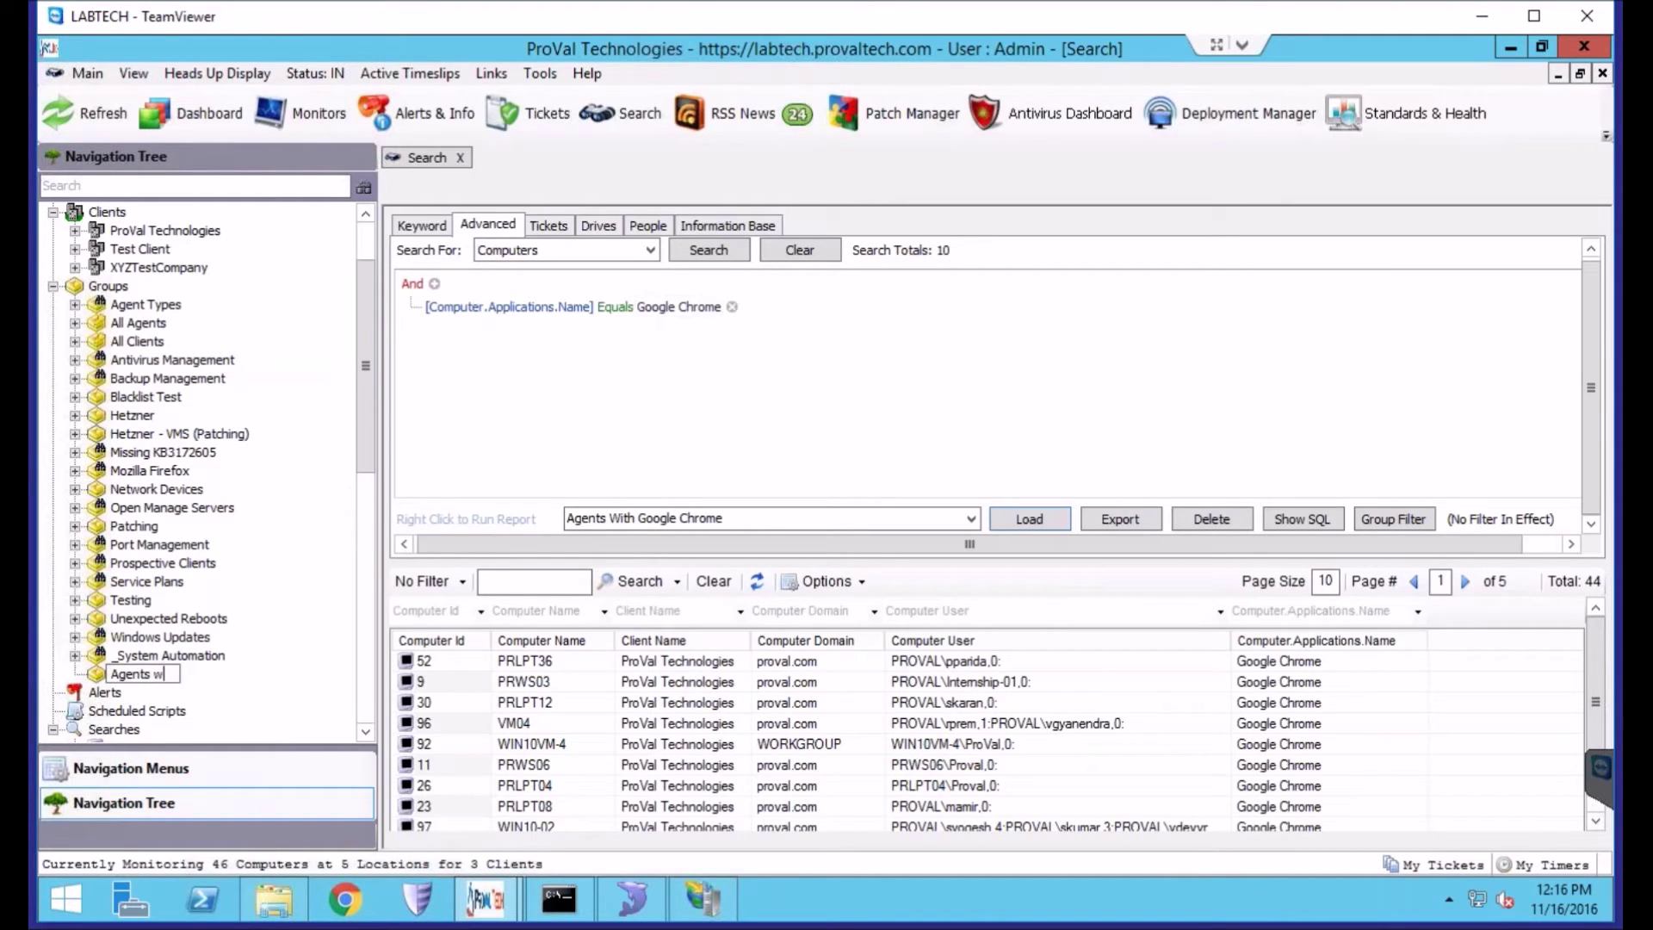
text( Google Chrome)
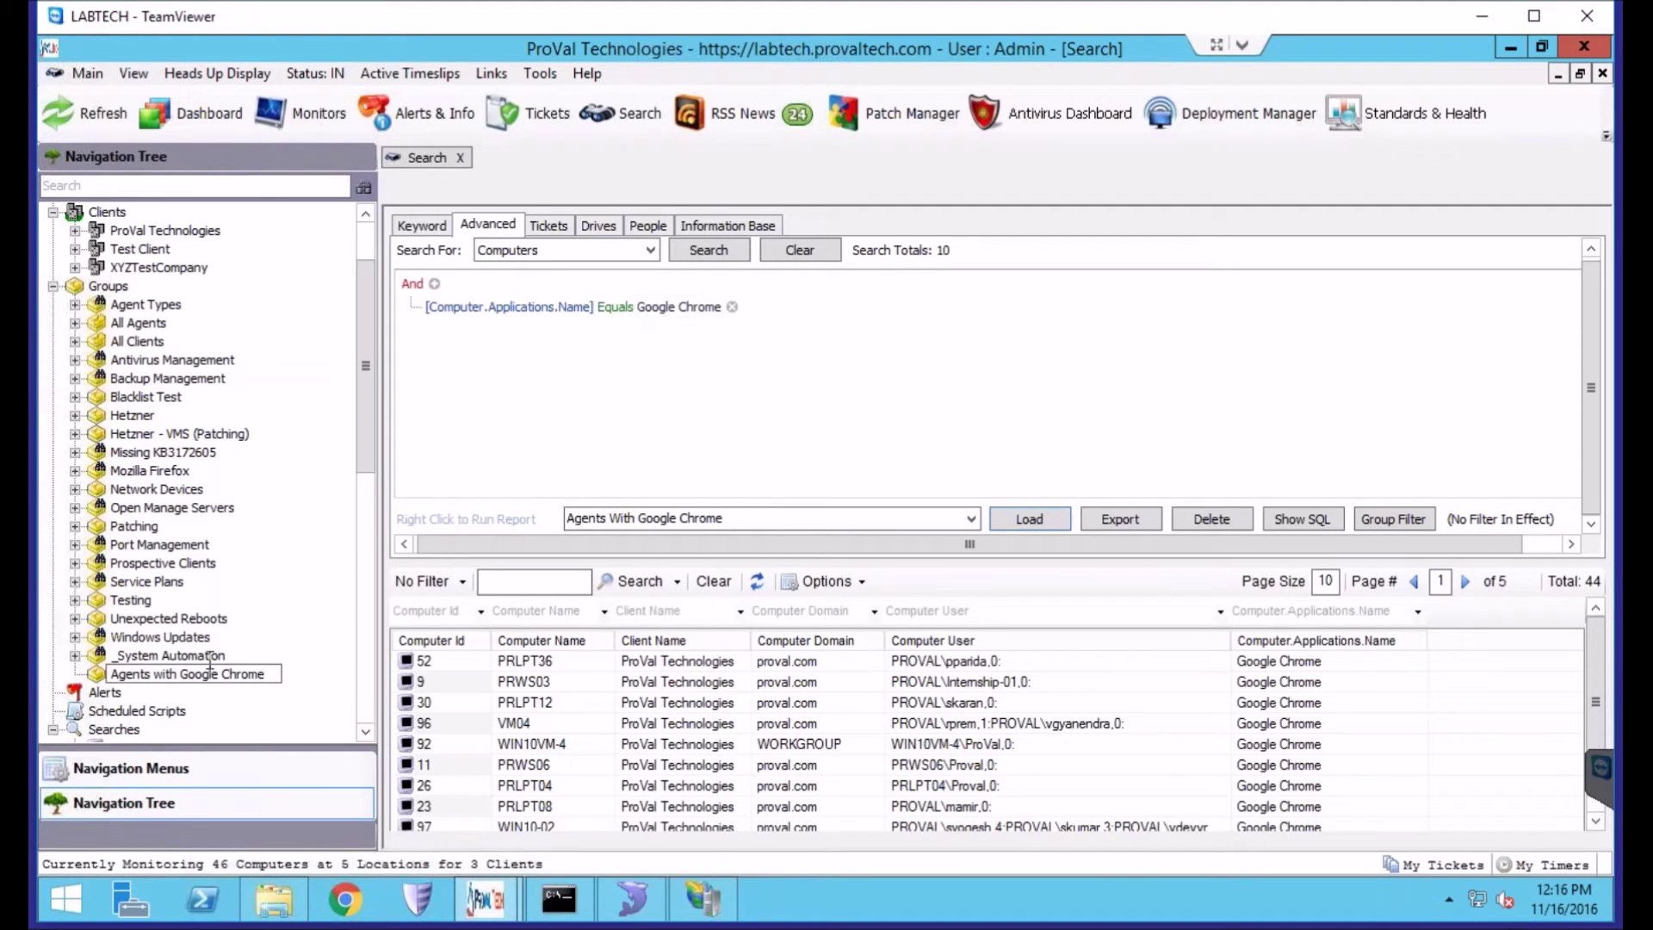
key(Return)
click(210, 673)
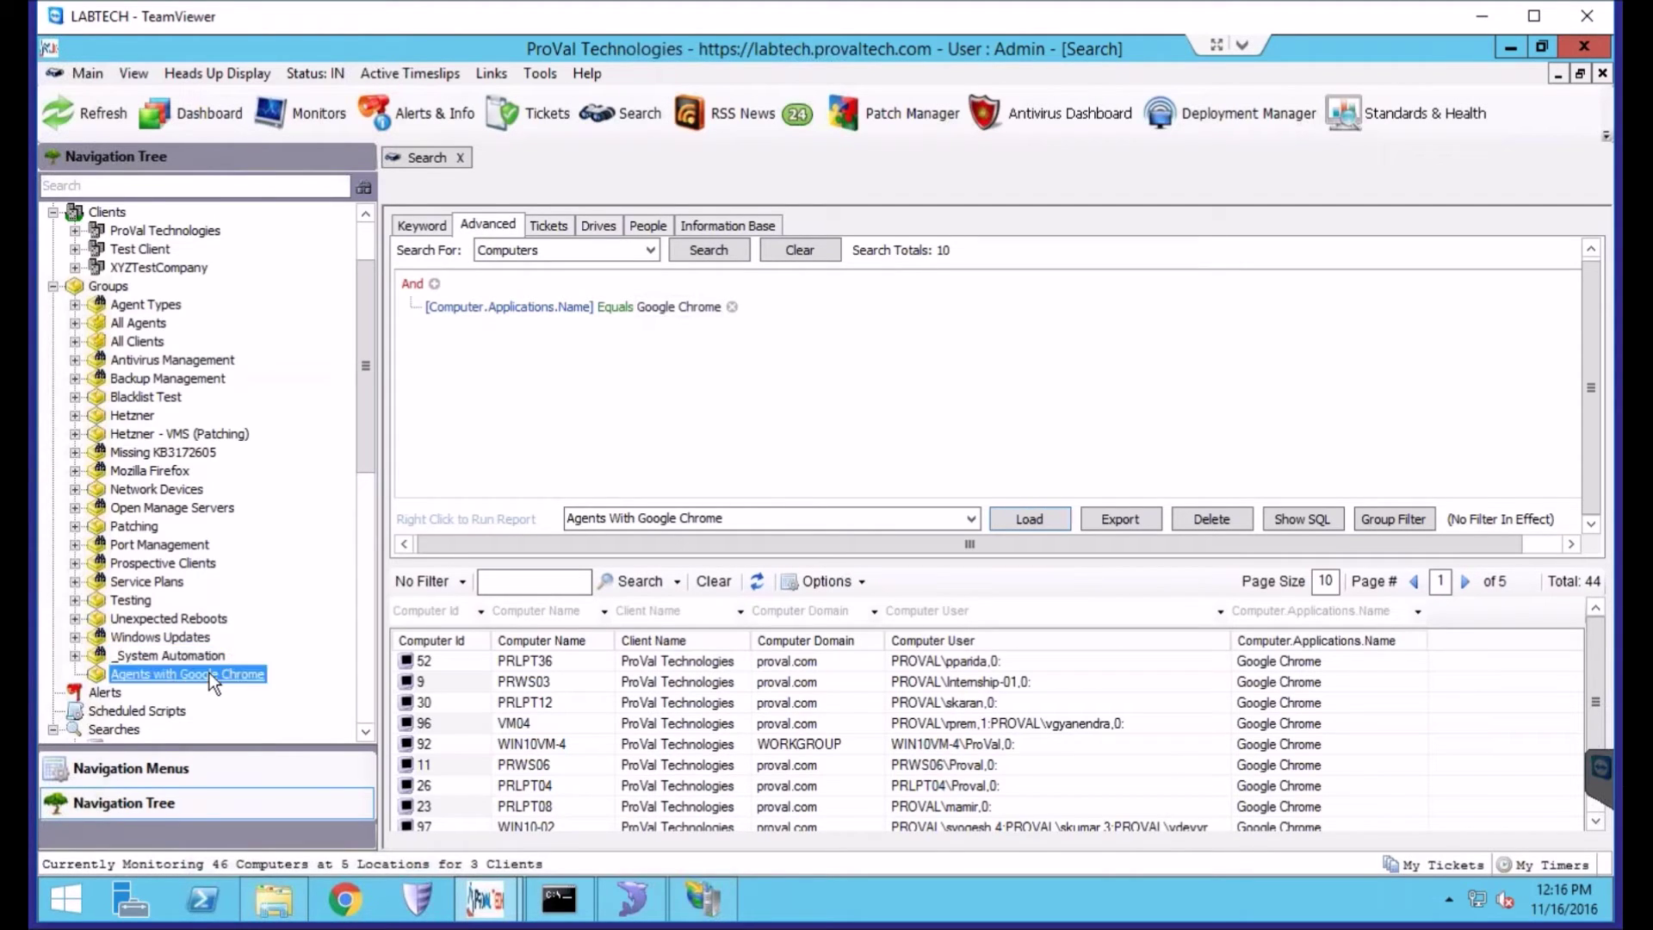
Step: Set the group to auto-join computers from the 'Agents With Google Chrome' search, with Limit to Search ticked
double_click(210, 673)
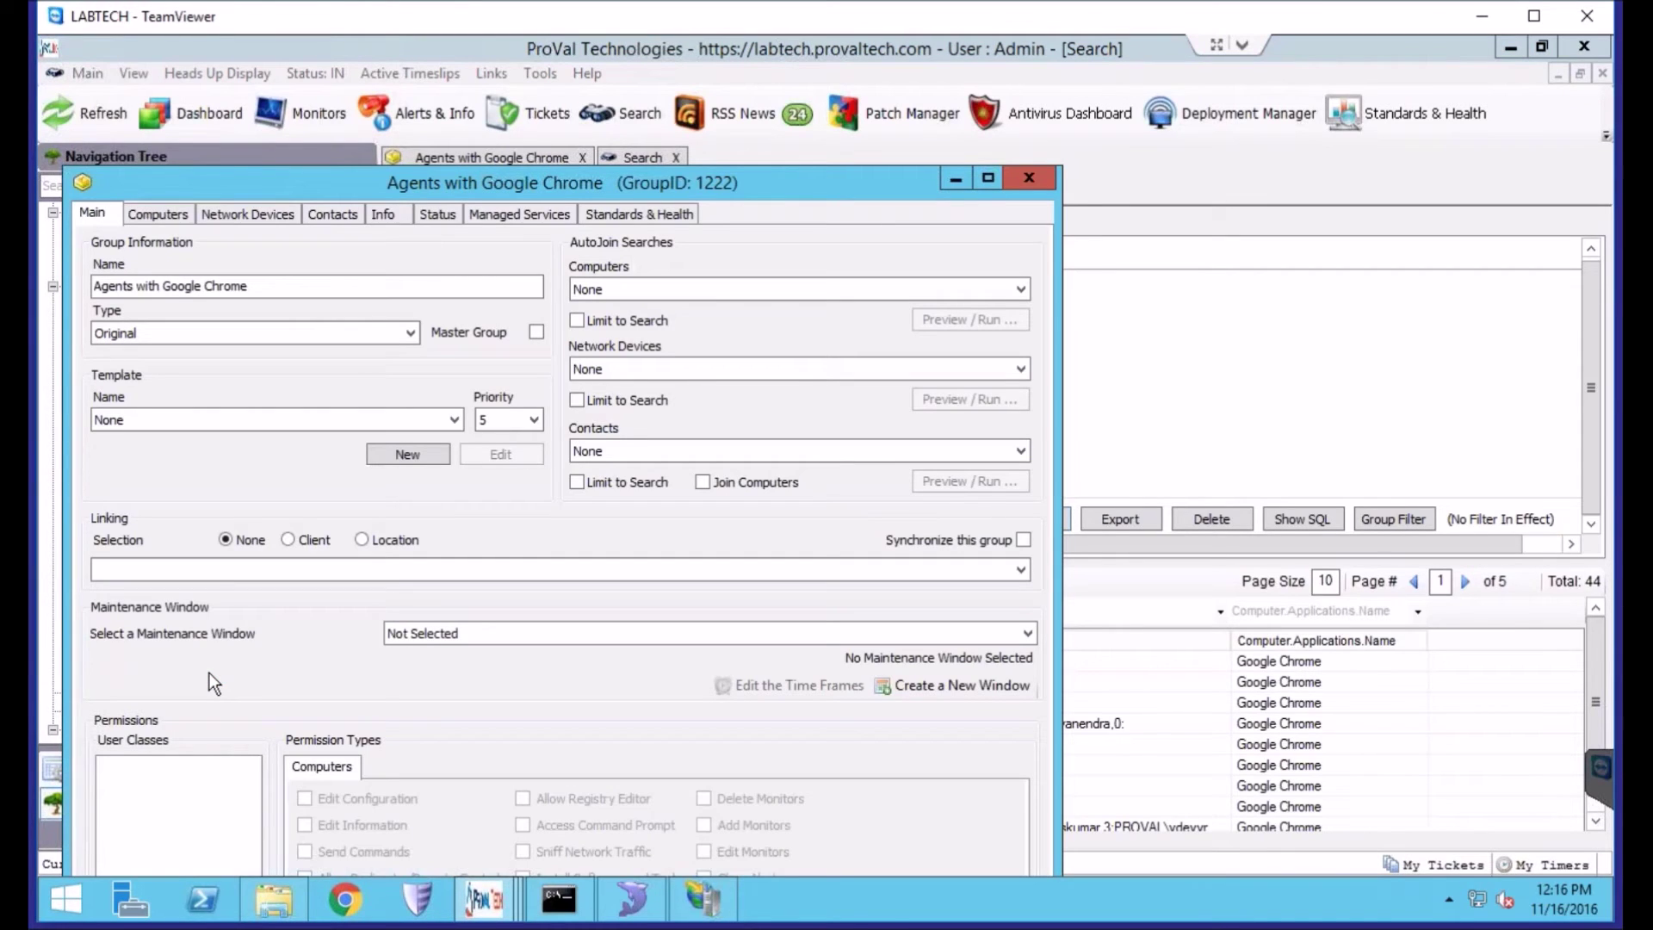
drag(487, 180, 556, 131)
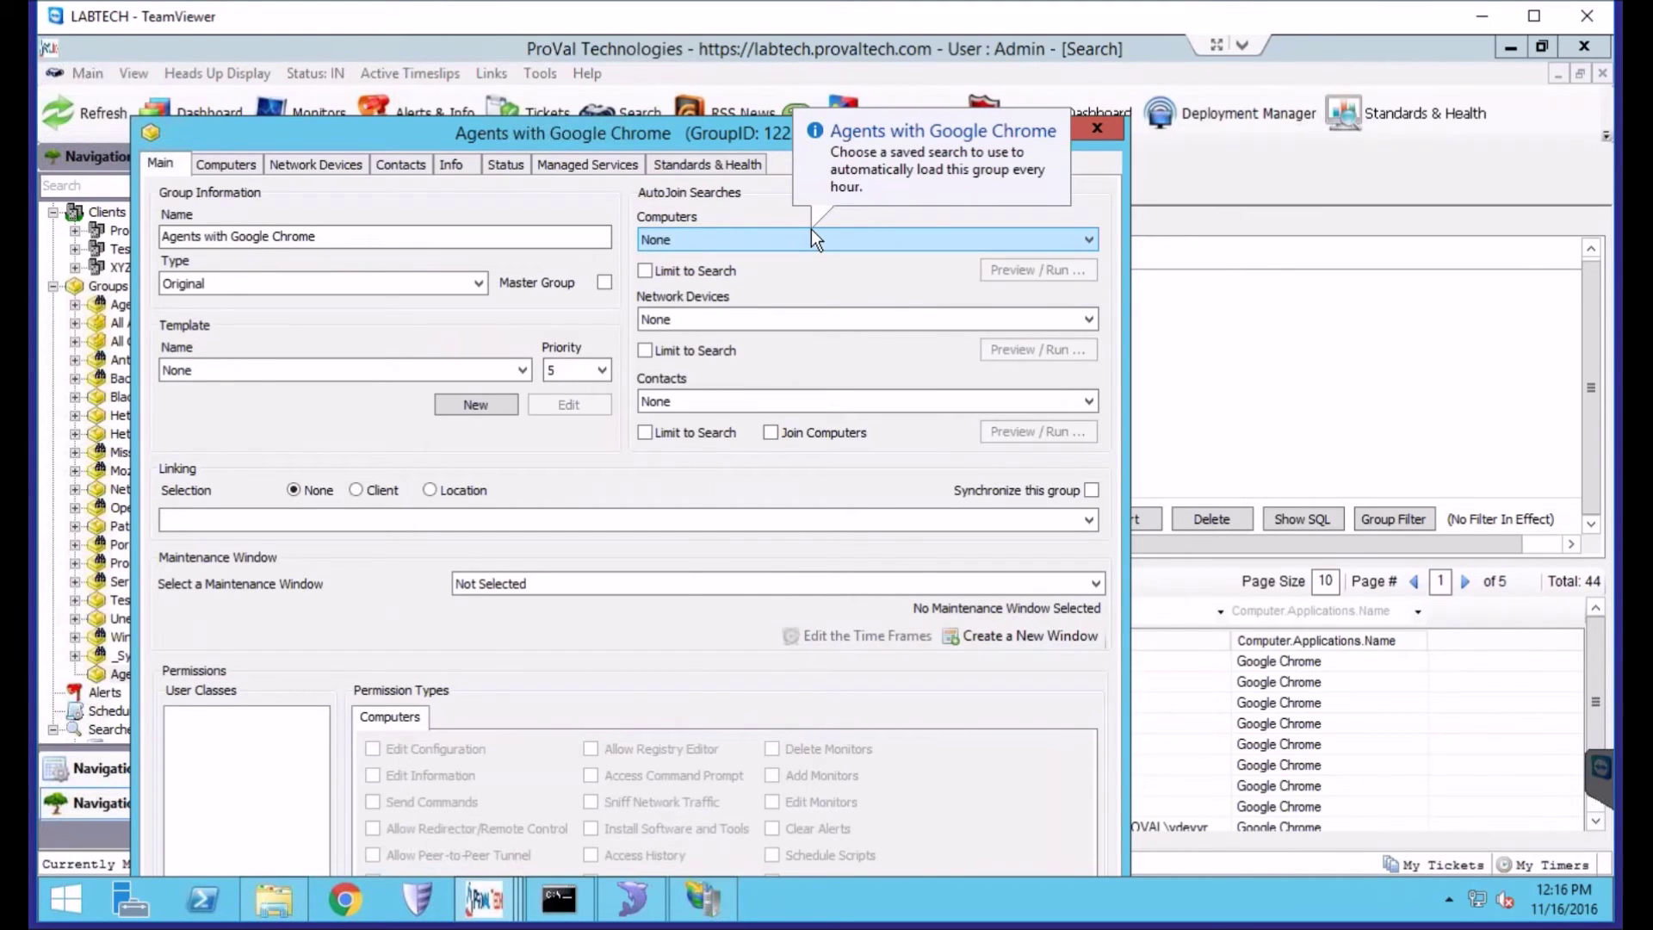
click(812, 239)
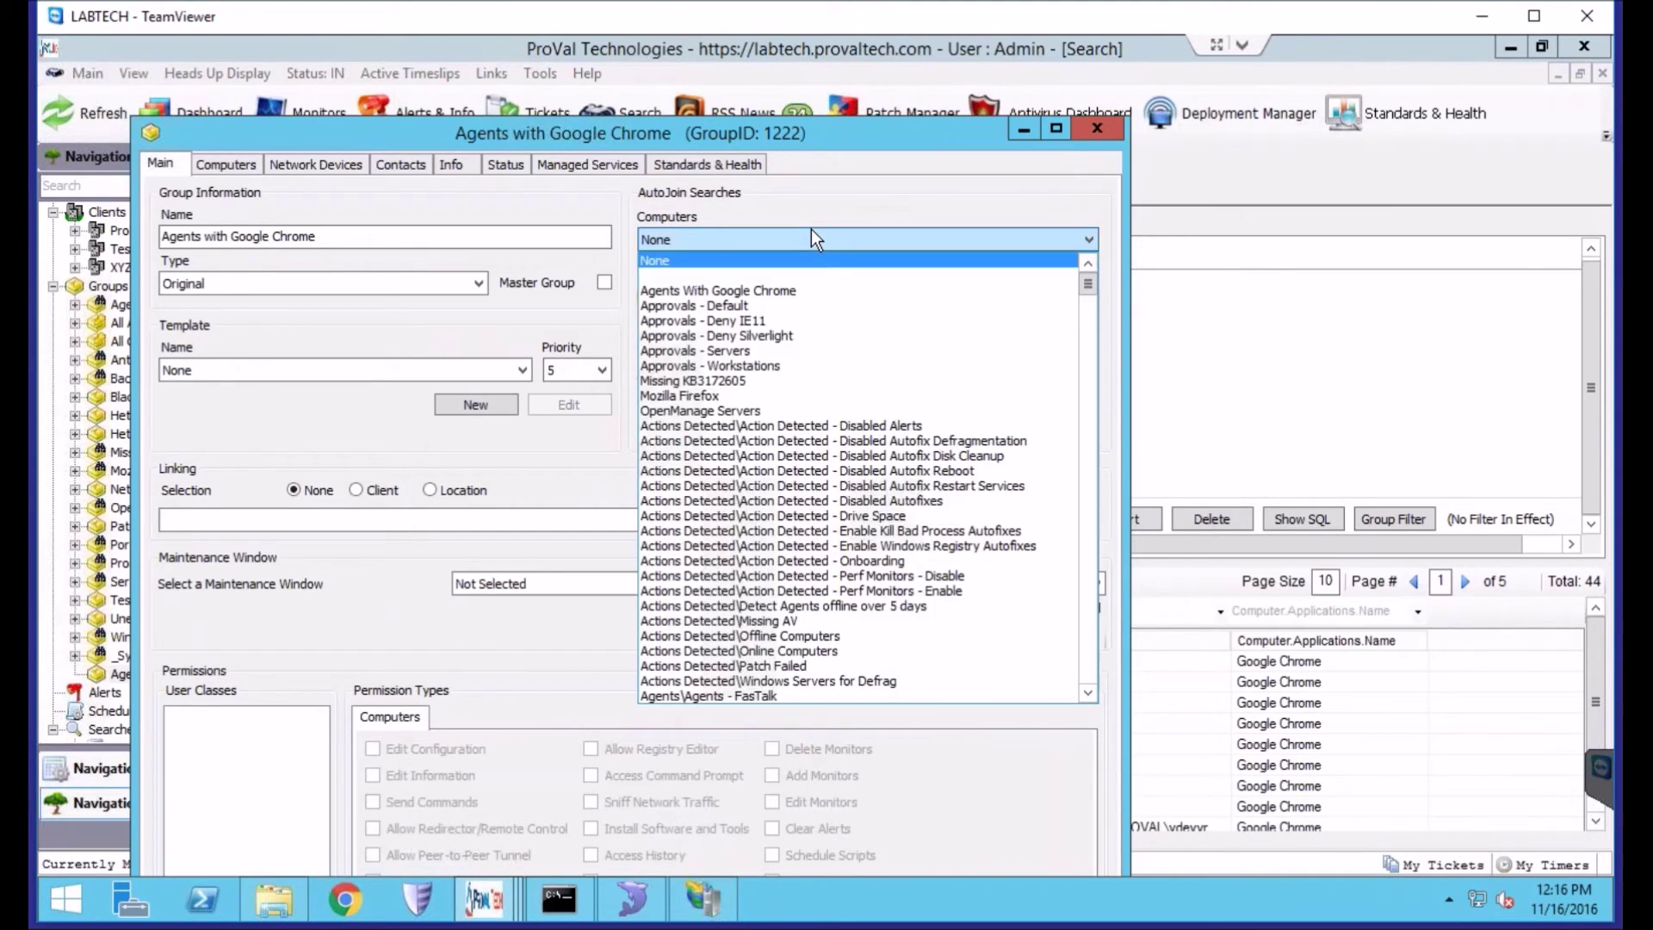
click(798, 287)
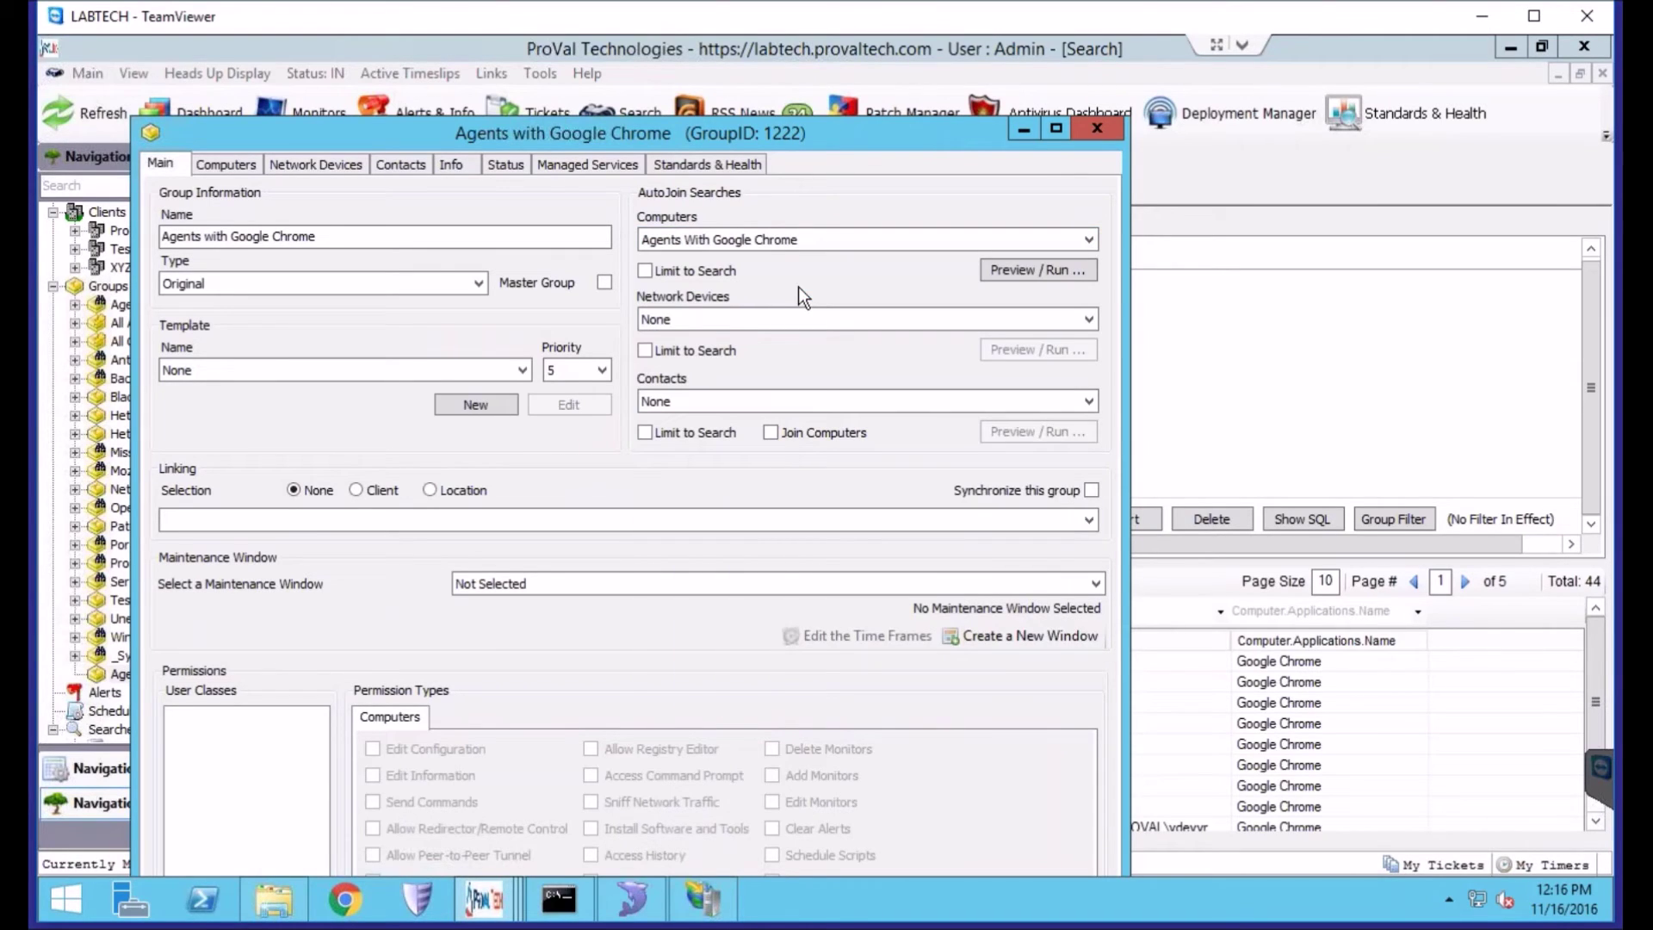
click(645, 272)
click(1009, 268)
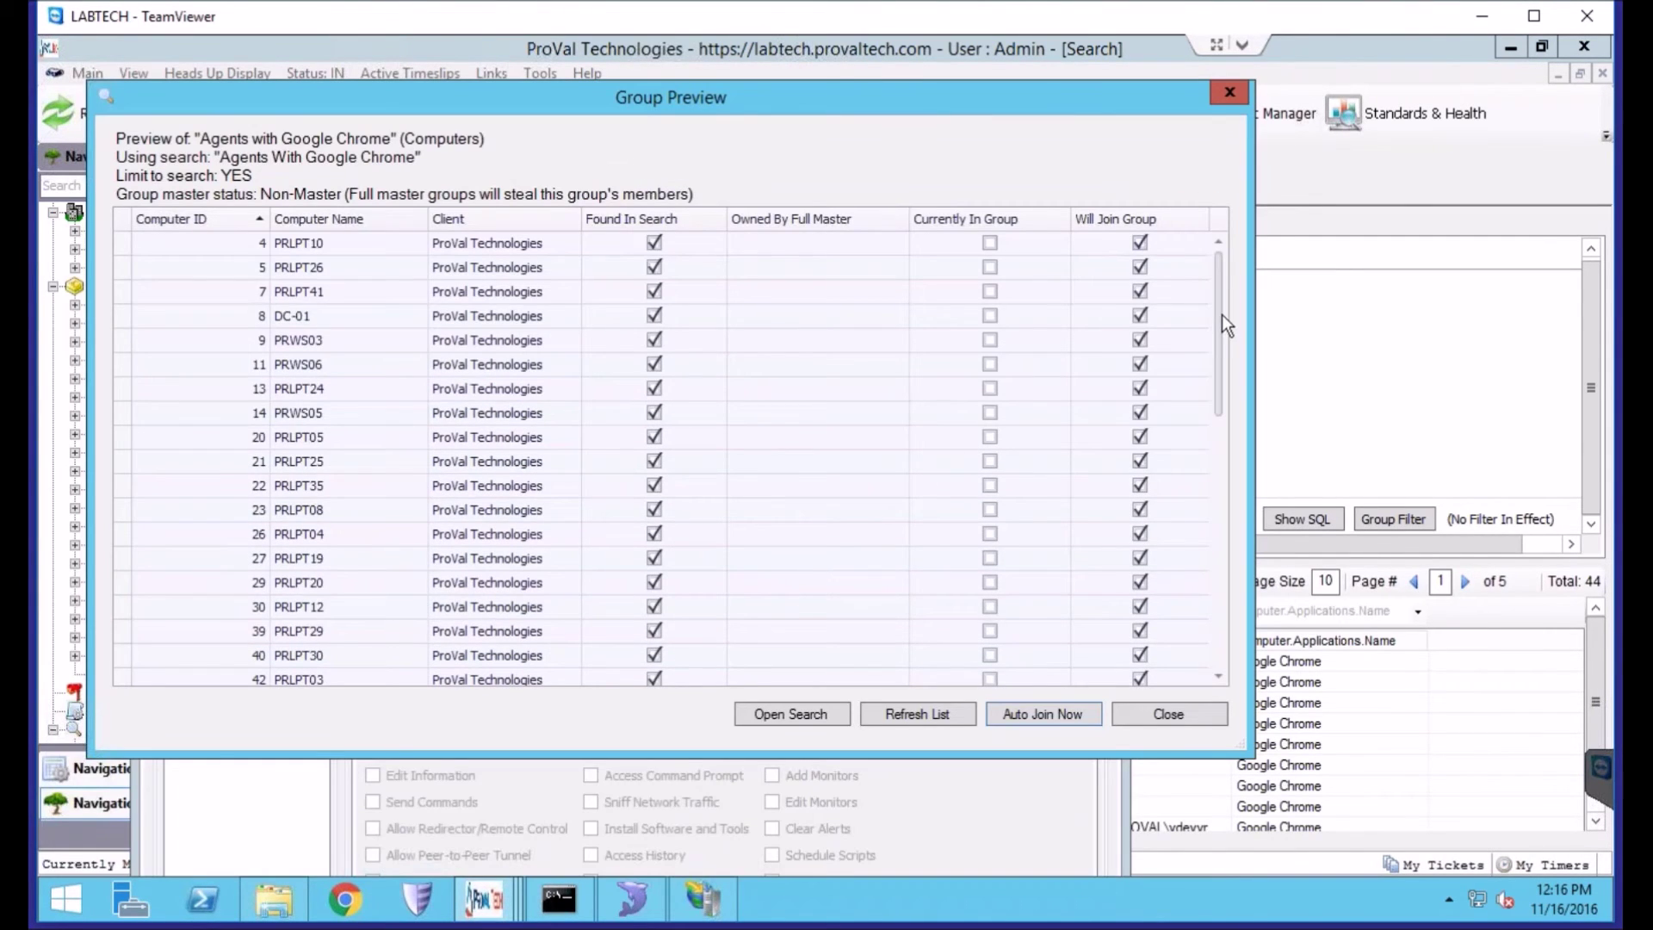
Step: Review the previewed computers, run Auto Join Now, acknowledge the notice, and save the group
drag(1221, 320, 1211, 652)
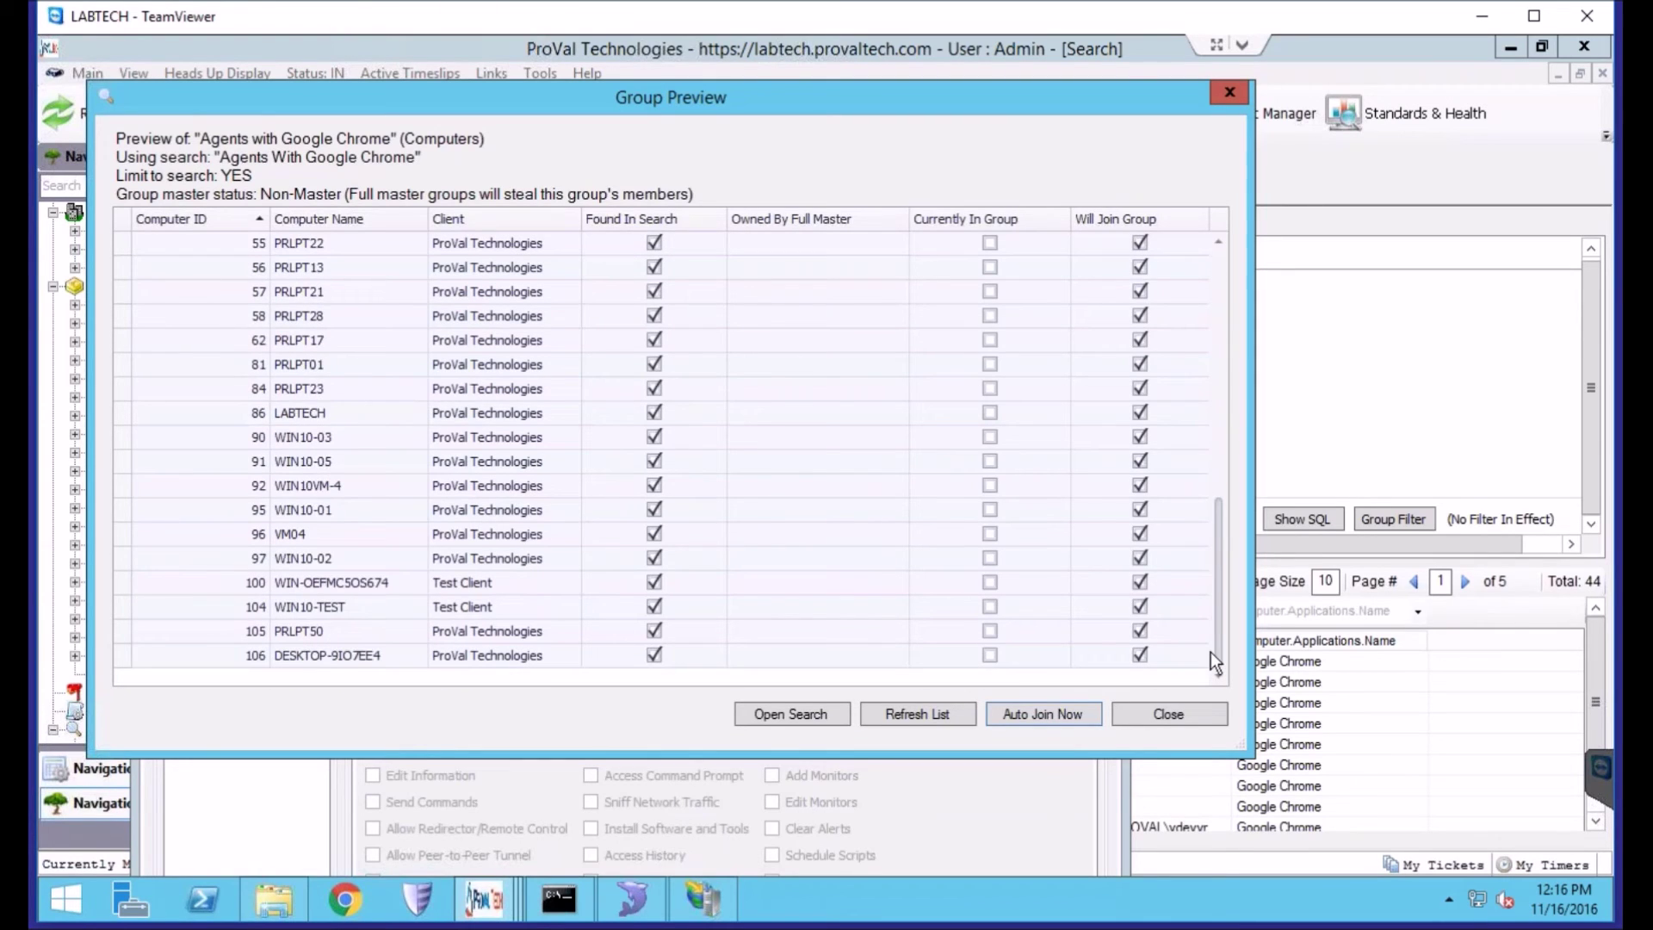
click(1043, 714)
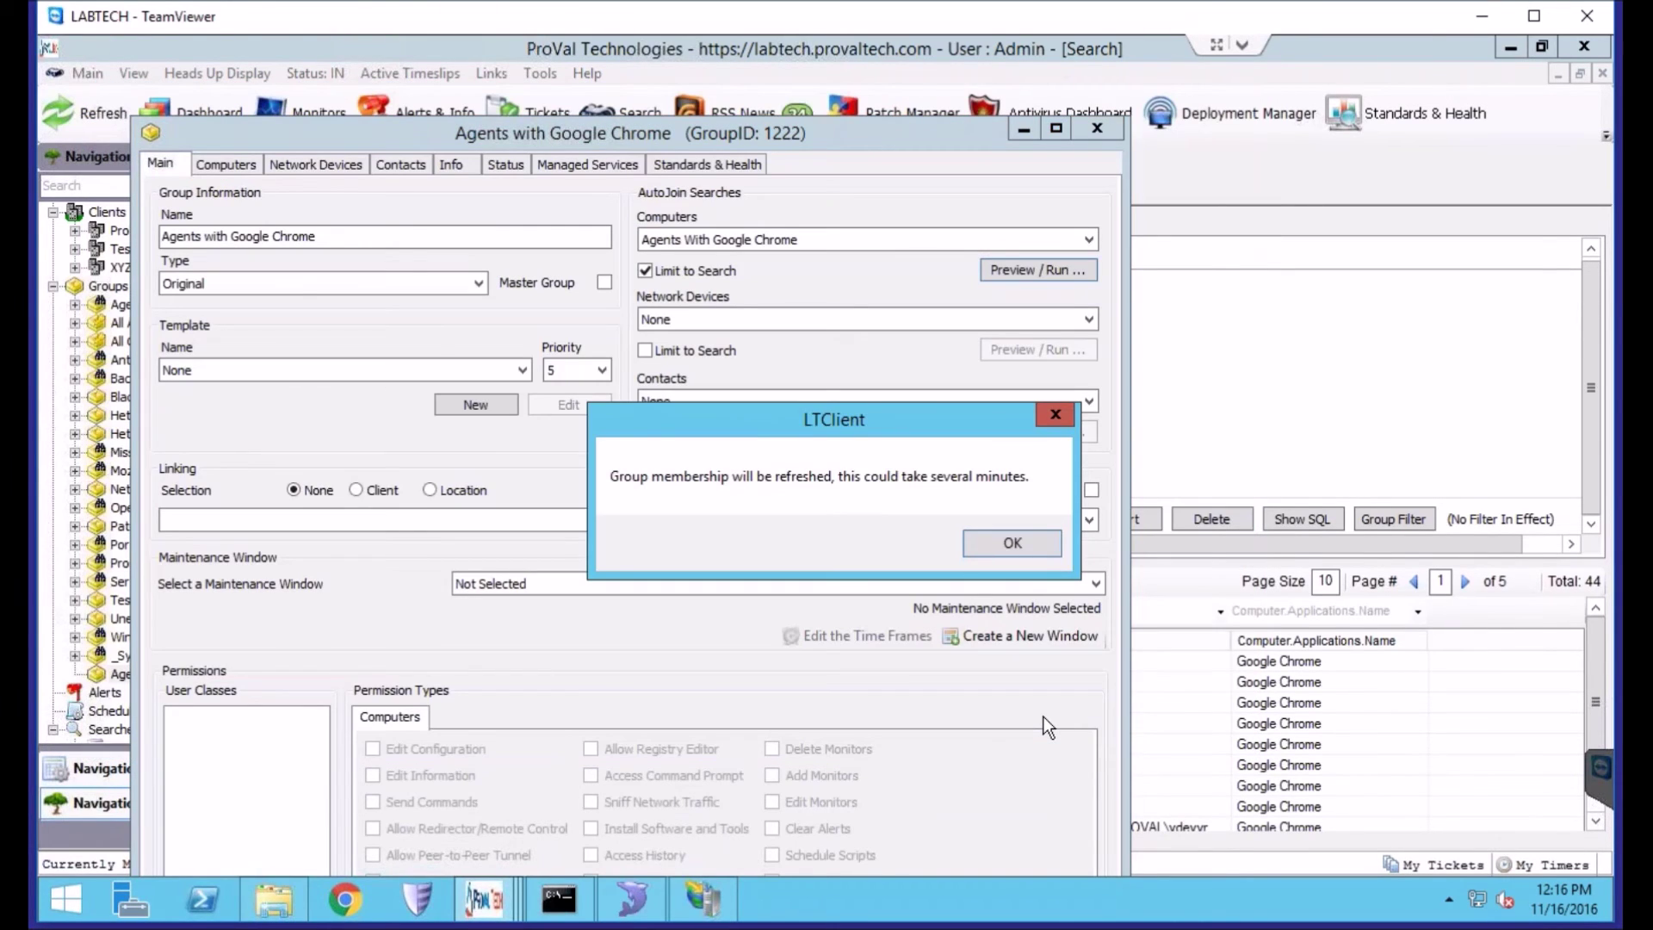
click(1012, 541)
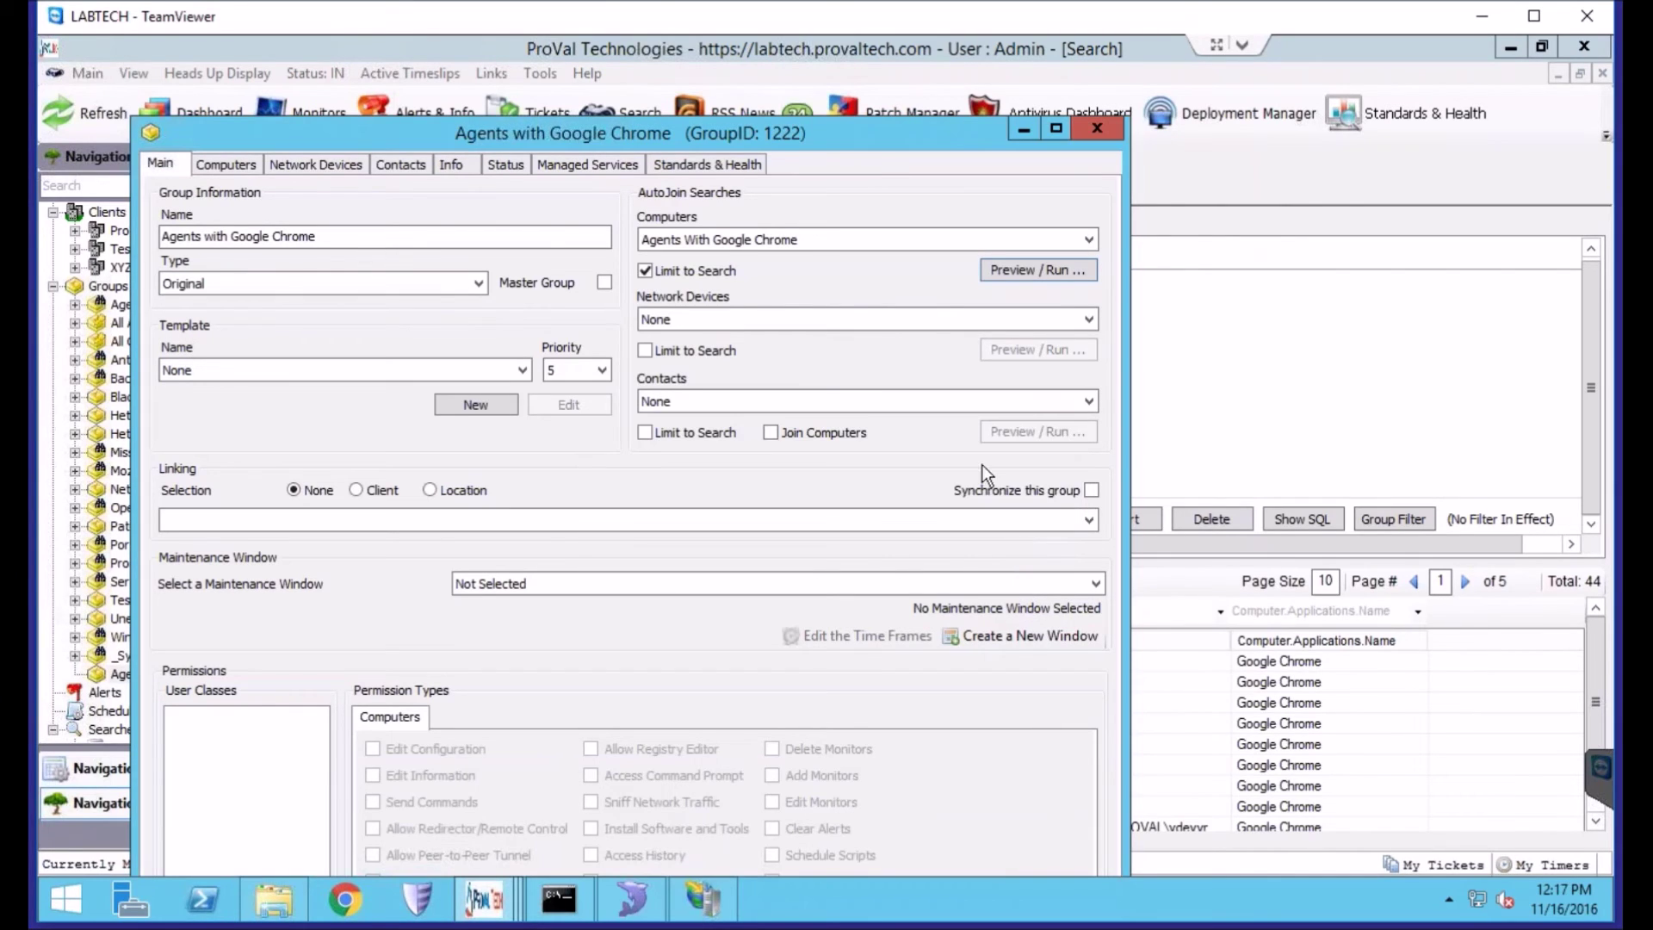
double_click(792, 128)
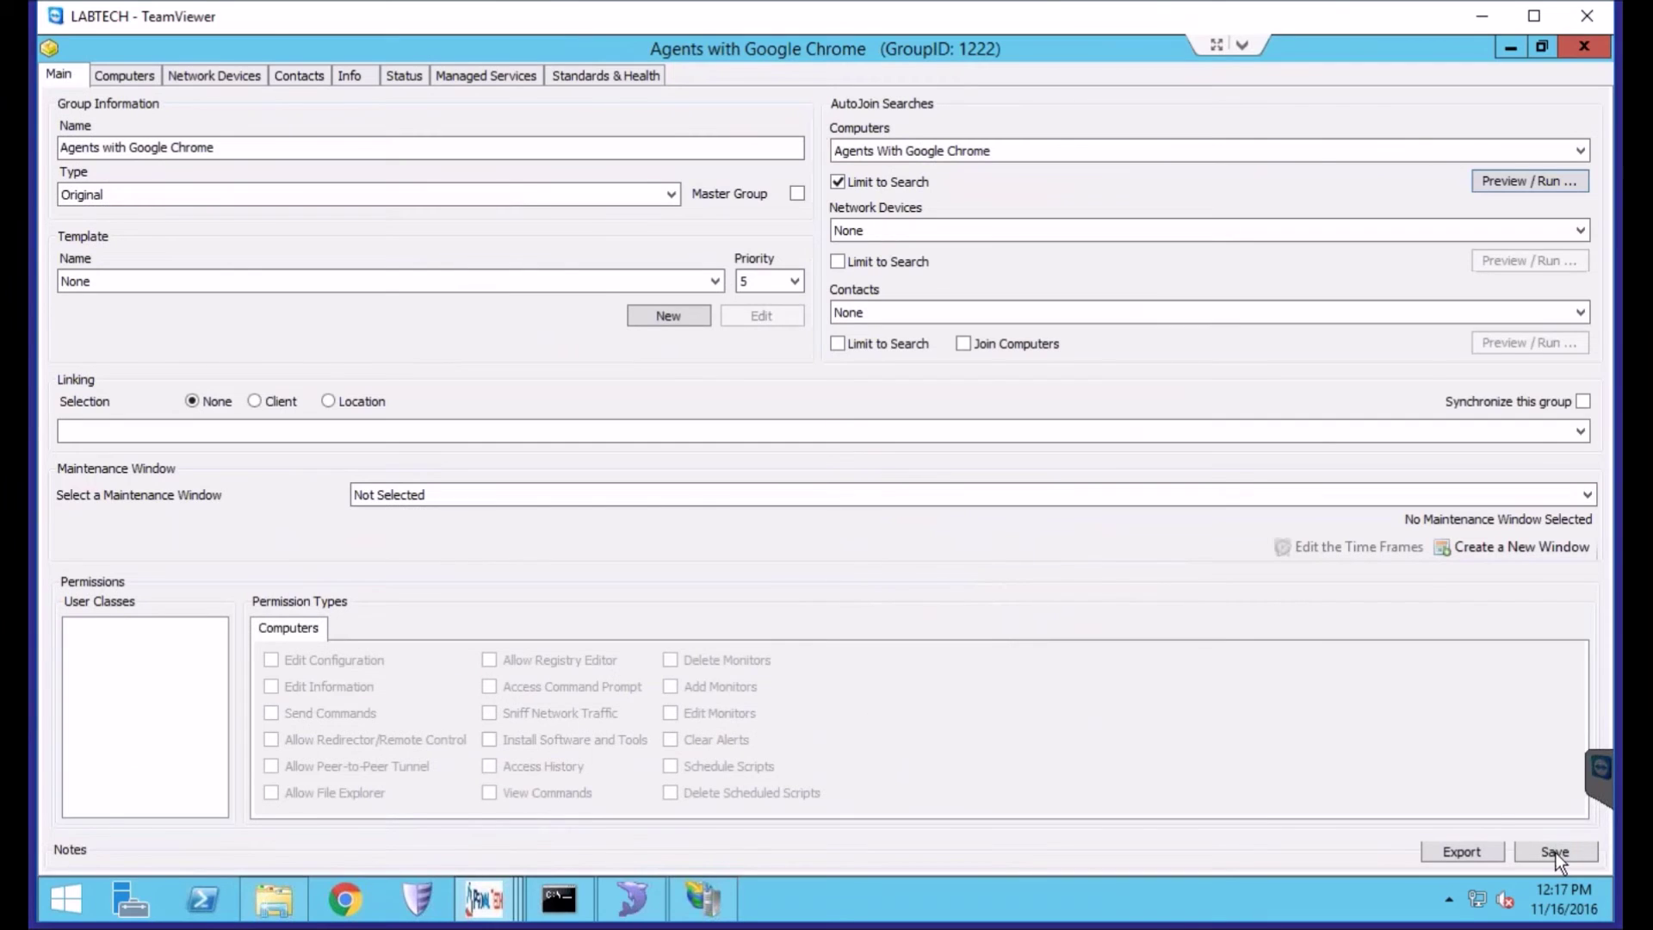
click(1556, 852)
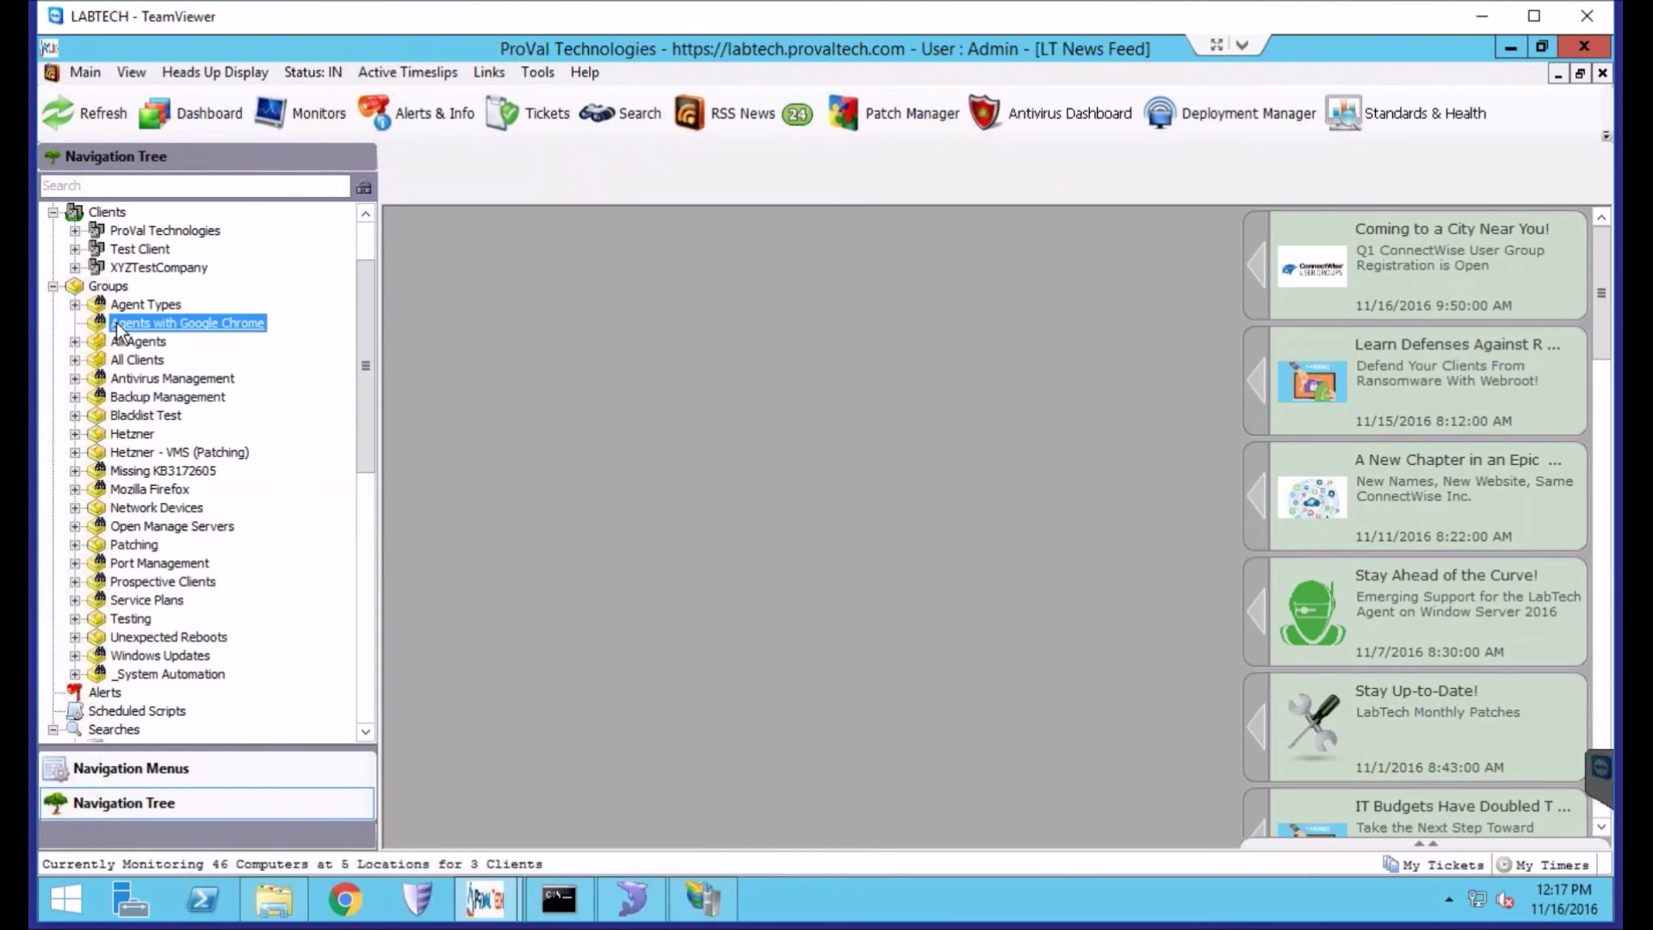
right_click(116, 322)
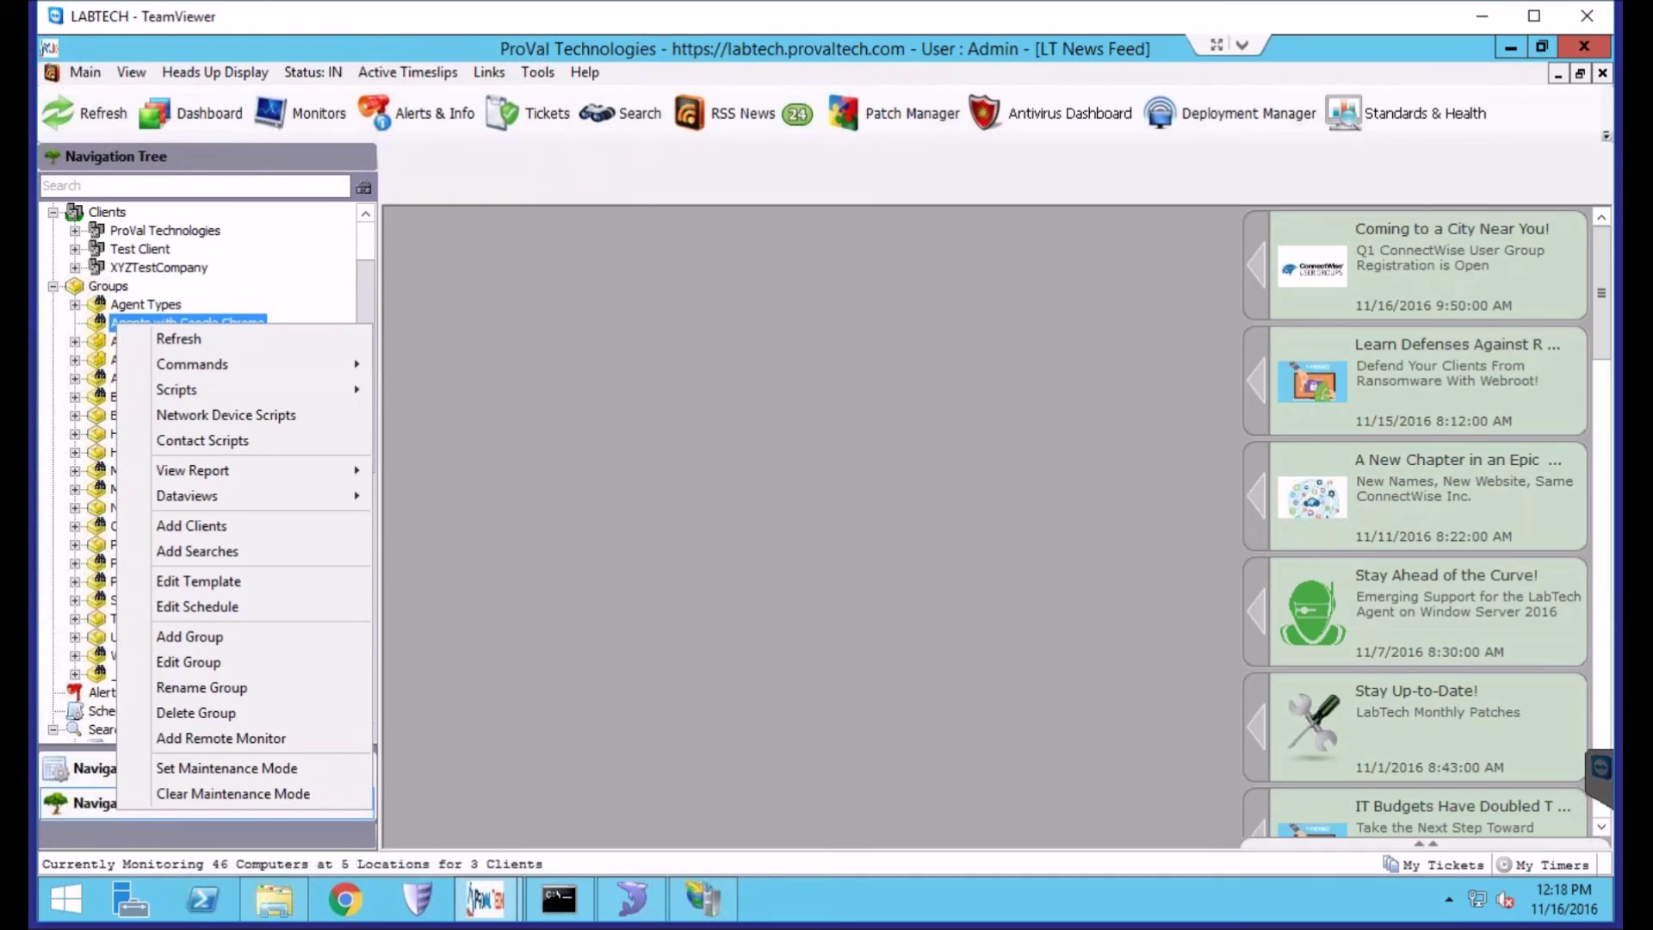
mouse_move(224, 374)
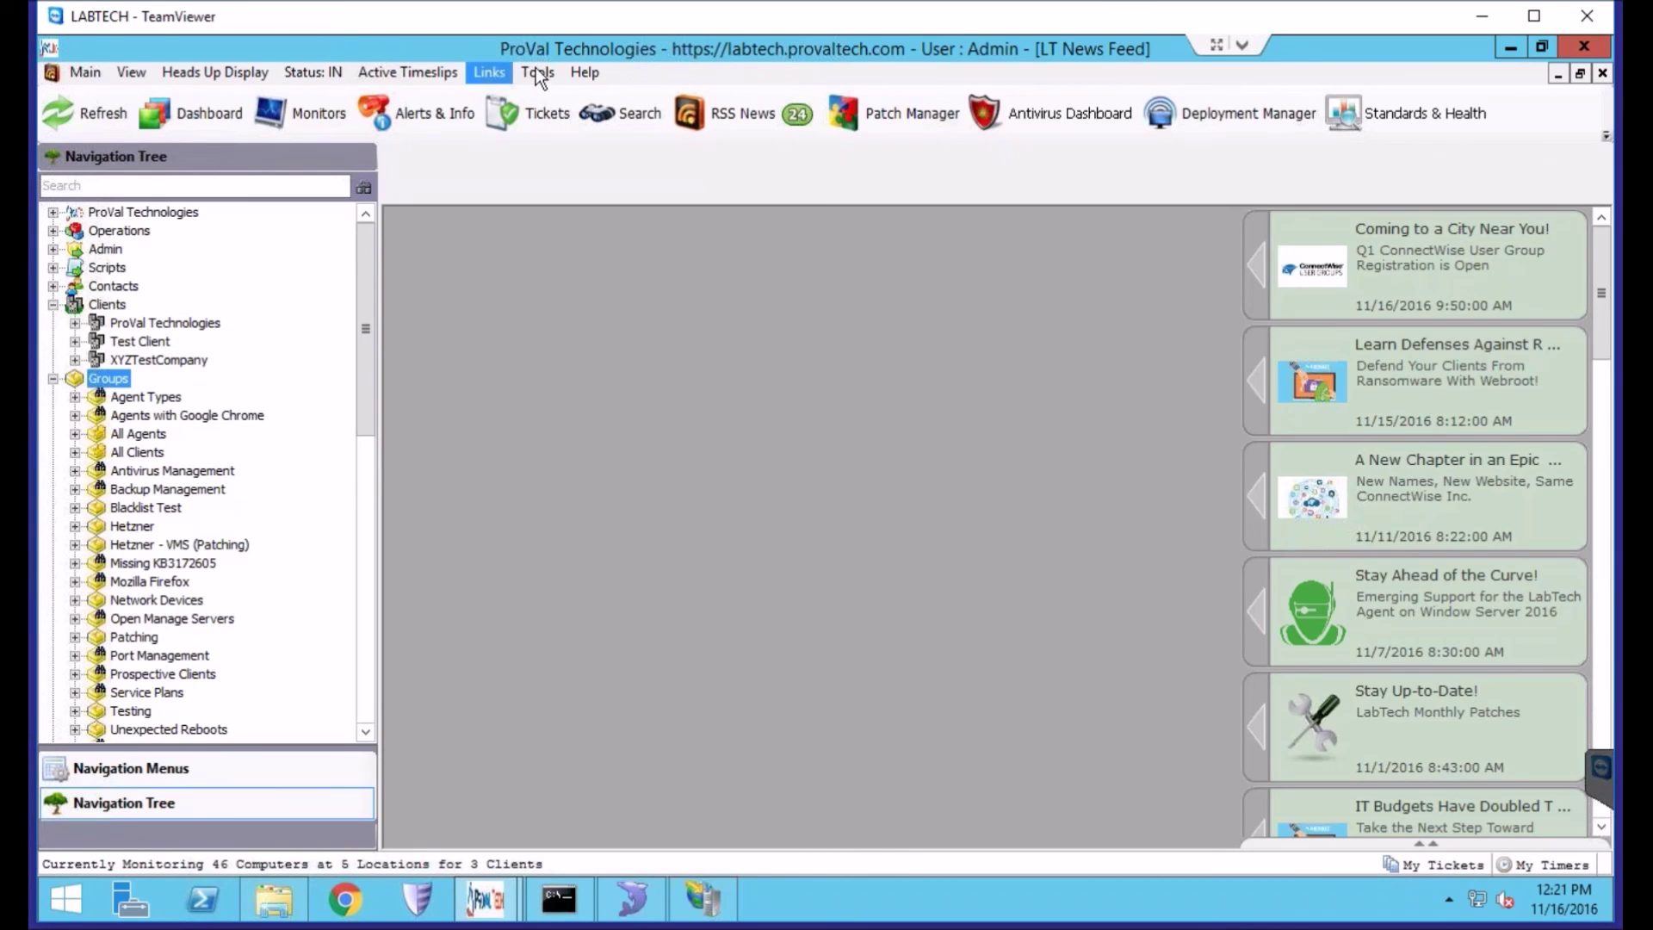
Step: Reload the system cache from Tools and view the group's member agents in the tree
click(540, 73)
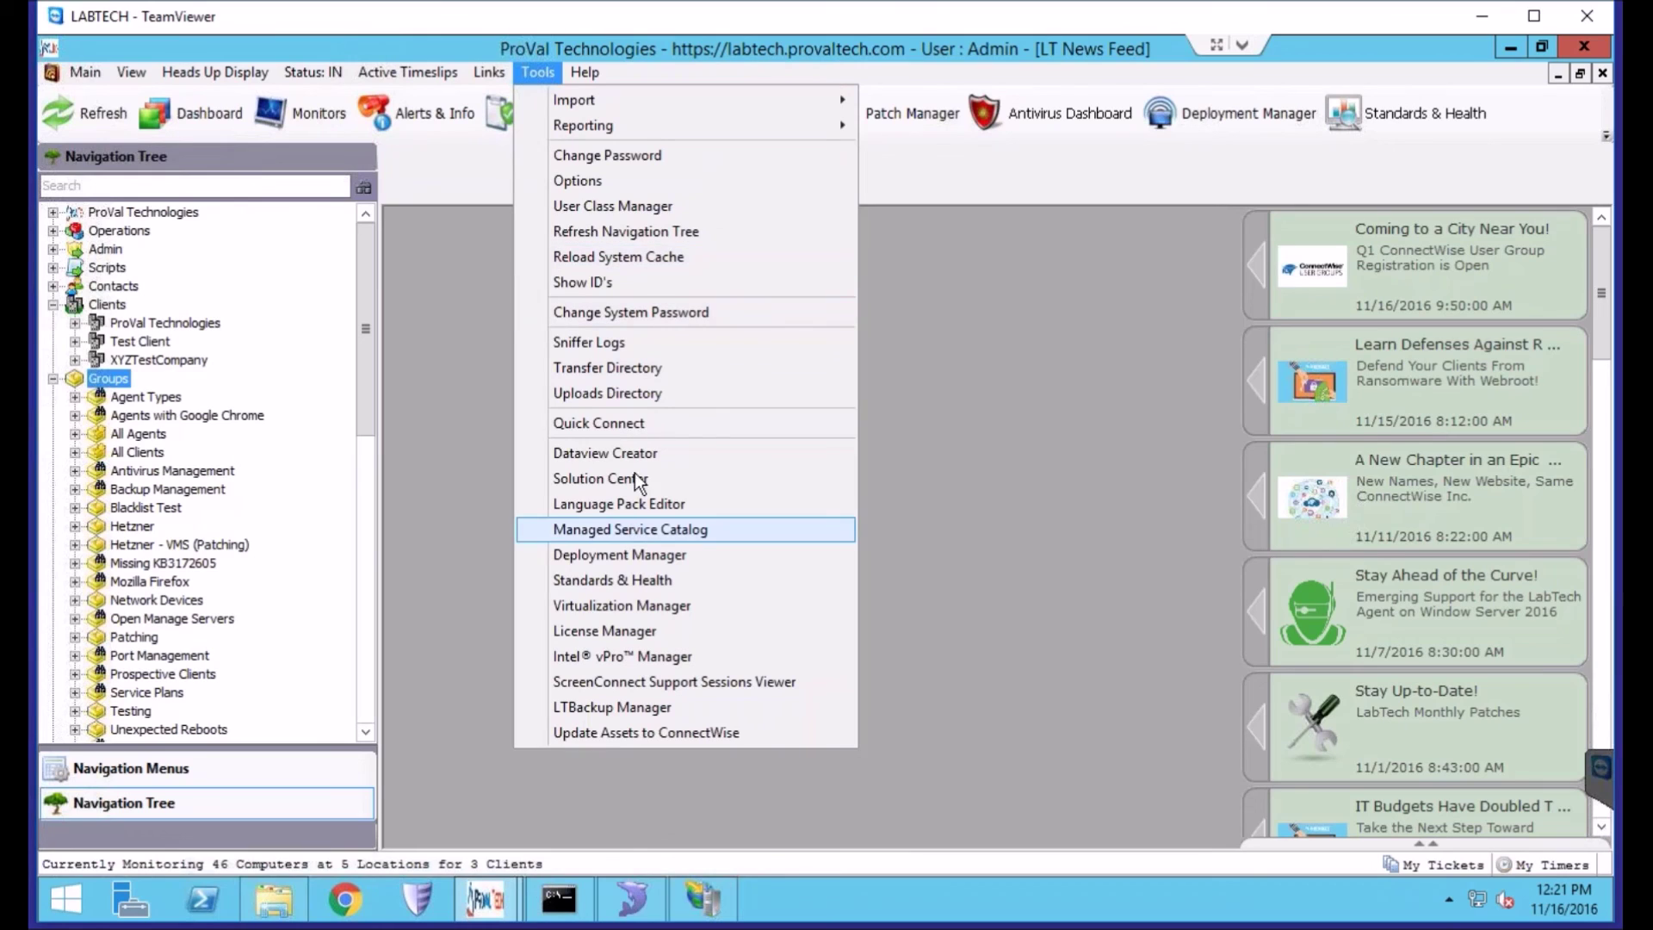
click(637, 258)
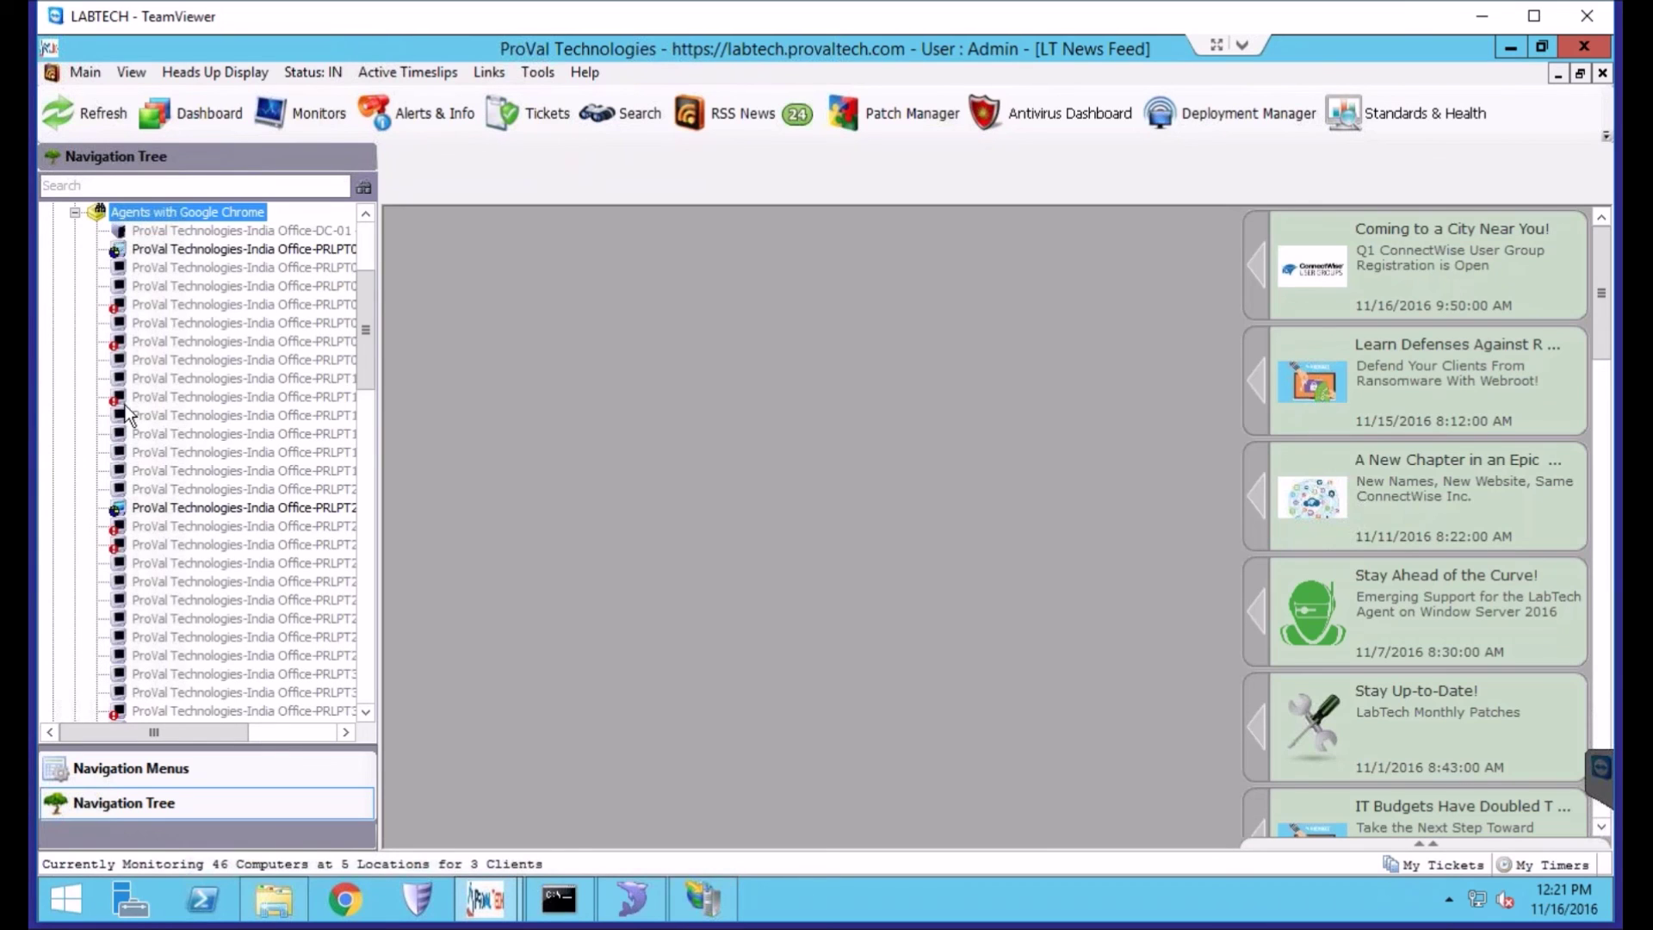
drag(367, 331, 364, 244)
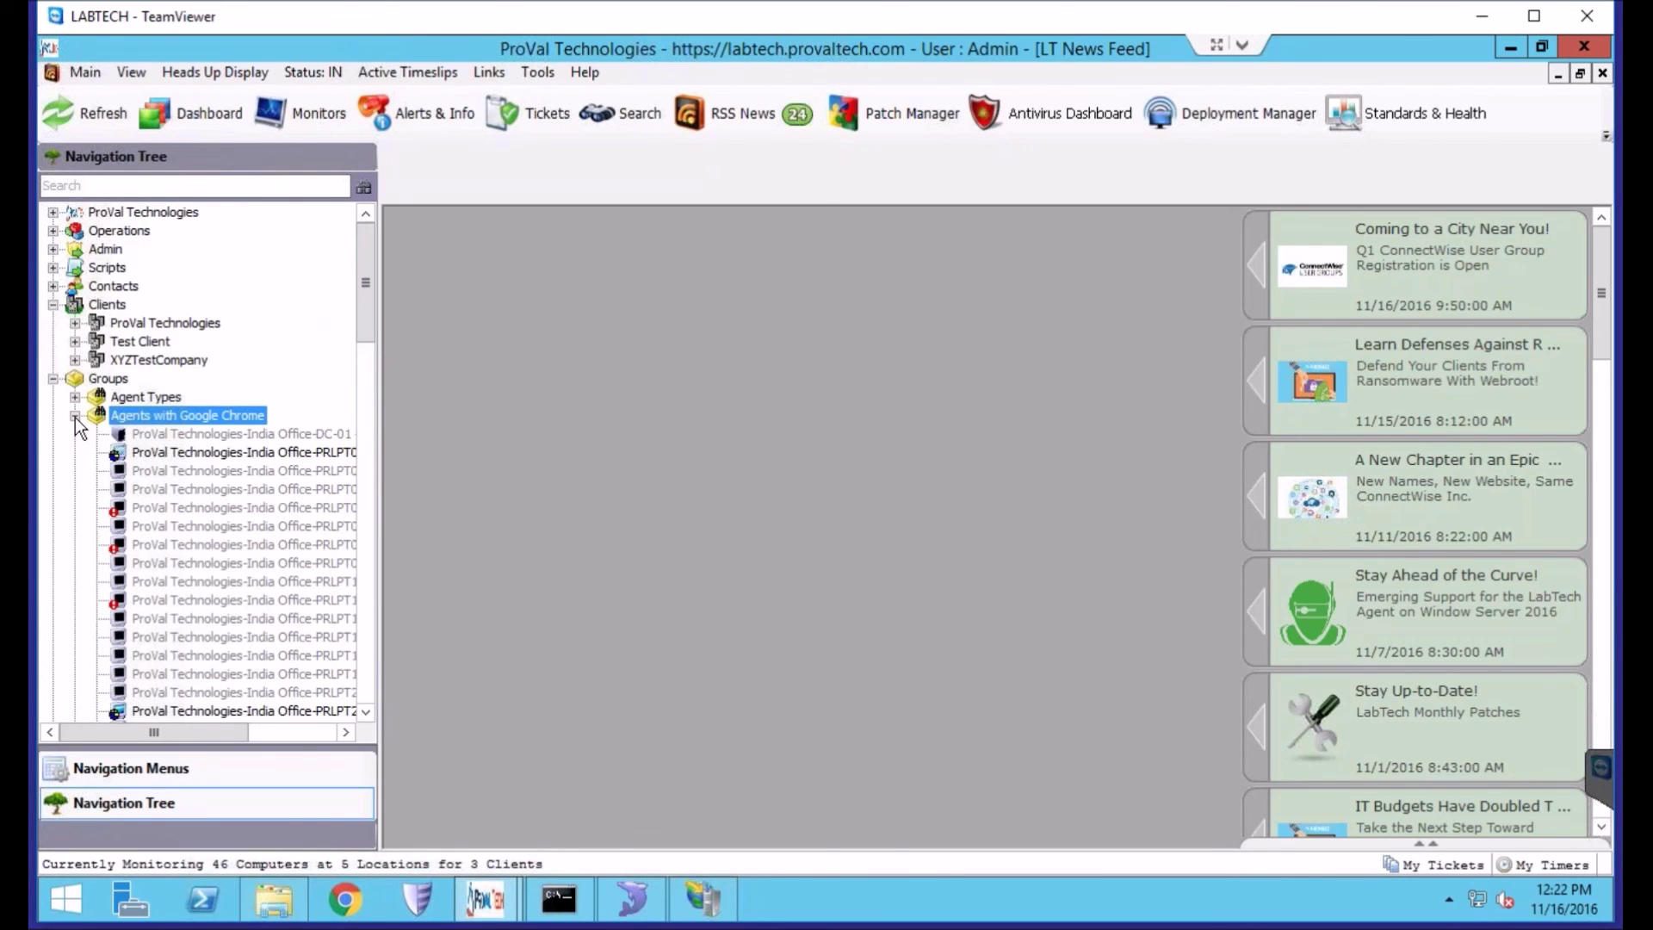